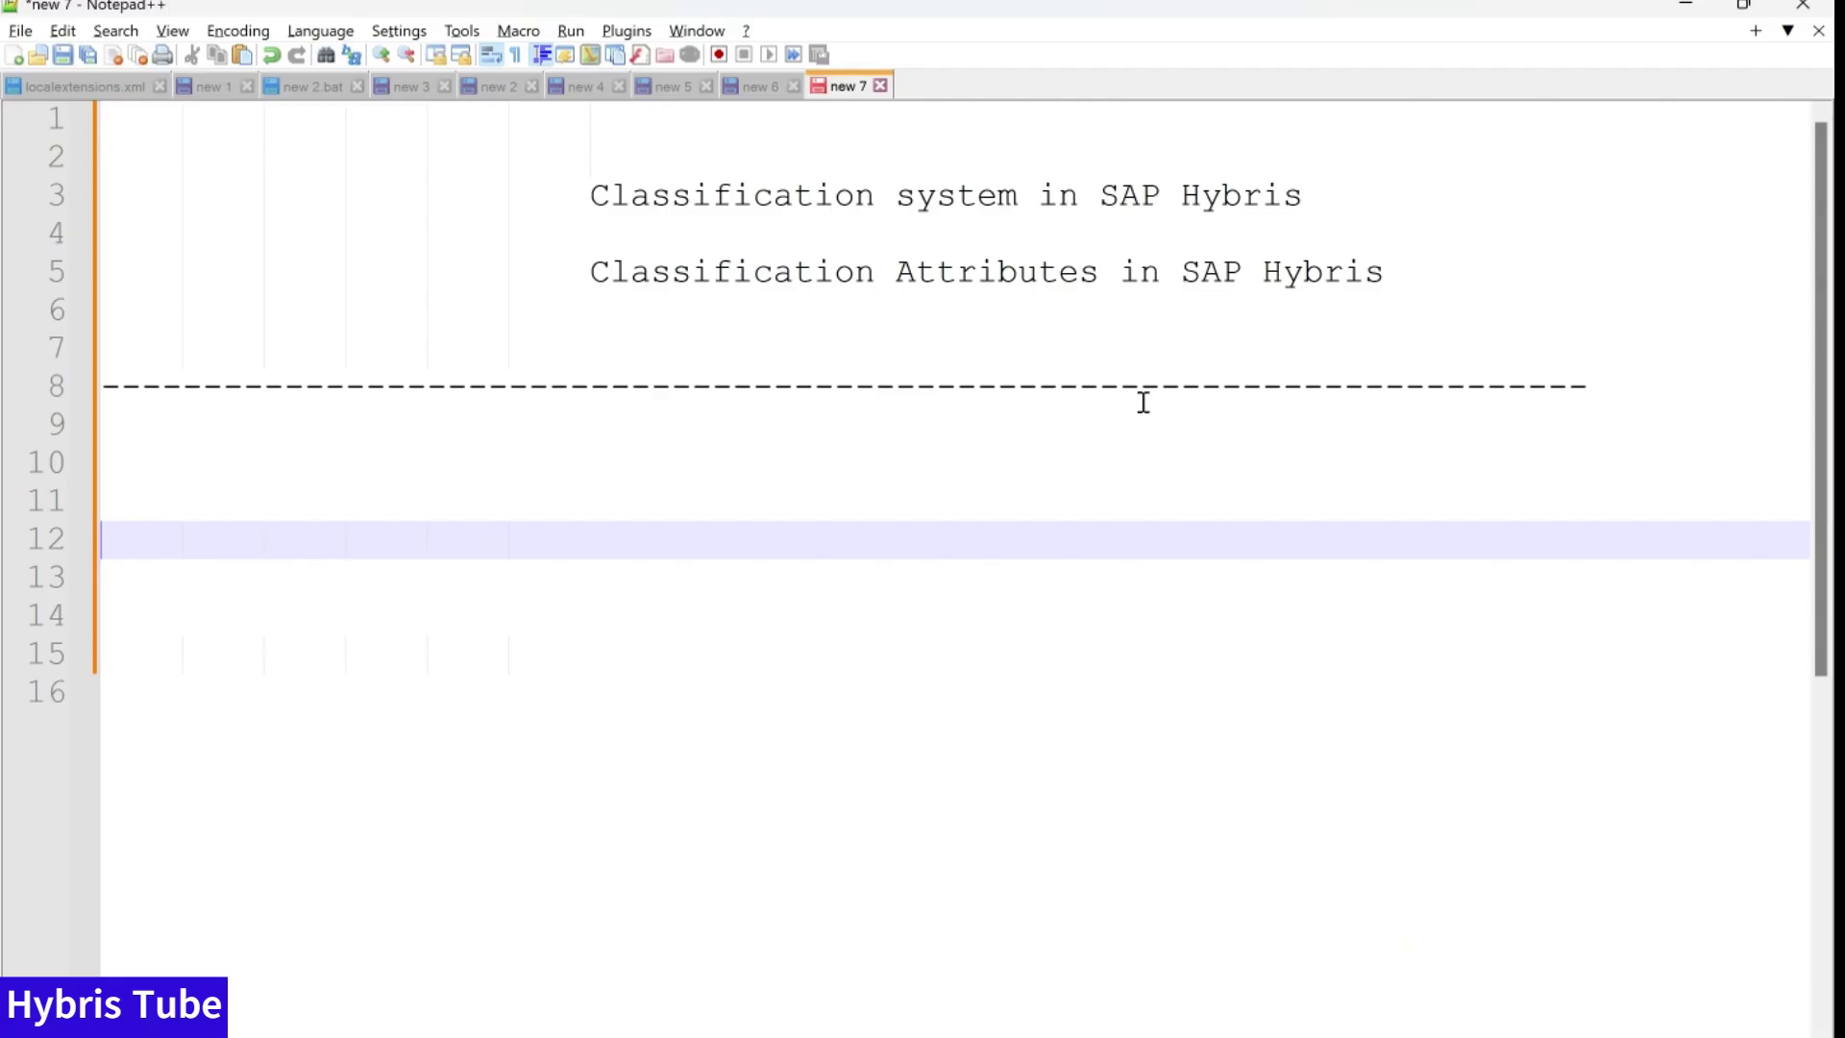
Highlight the Classification system and Classification Attributes headings in the notes, then bring Chrome forward.
drag(528, 193, 1334, 188)
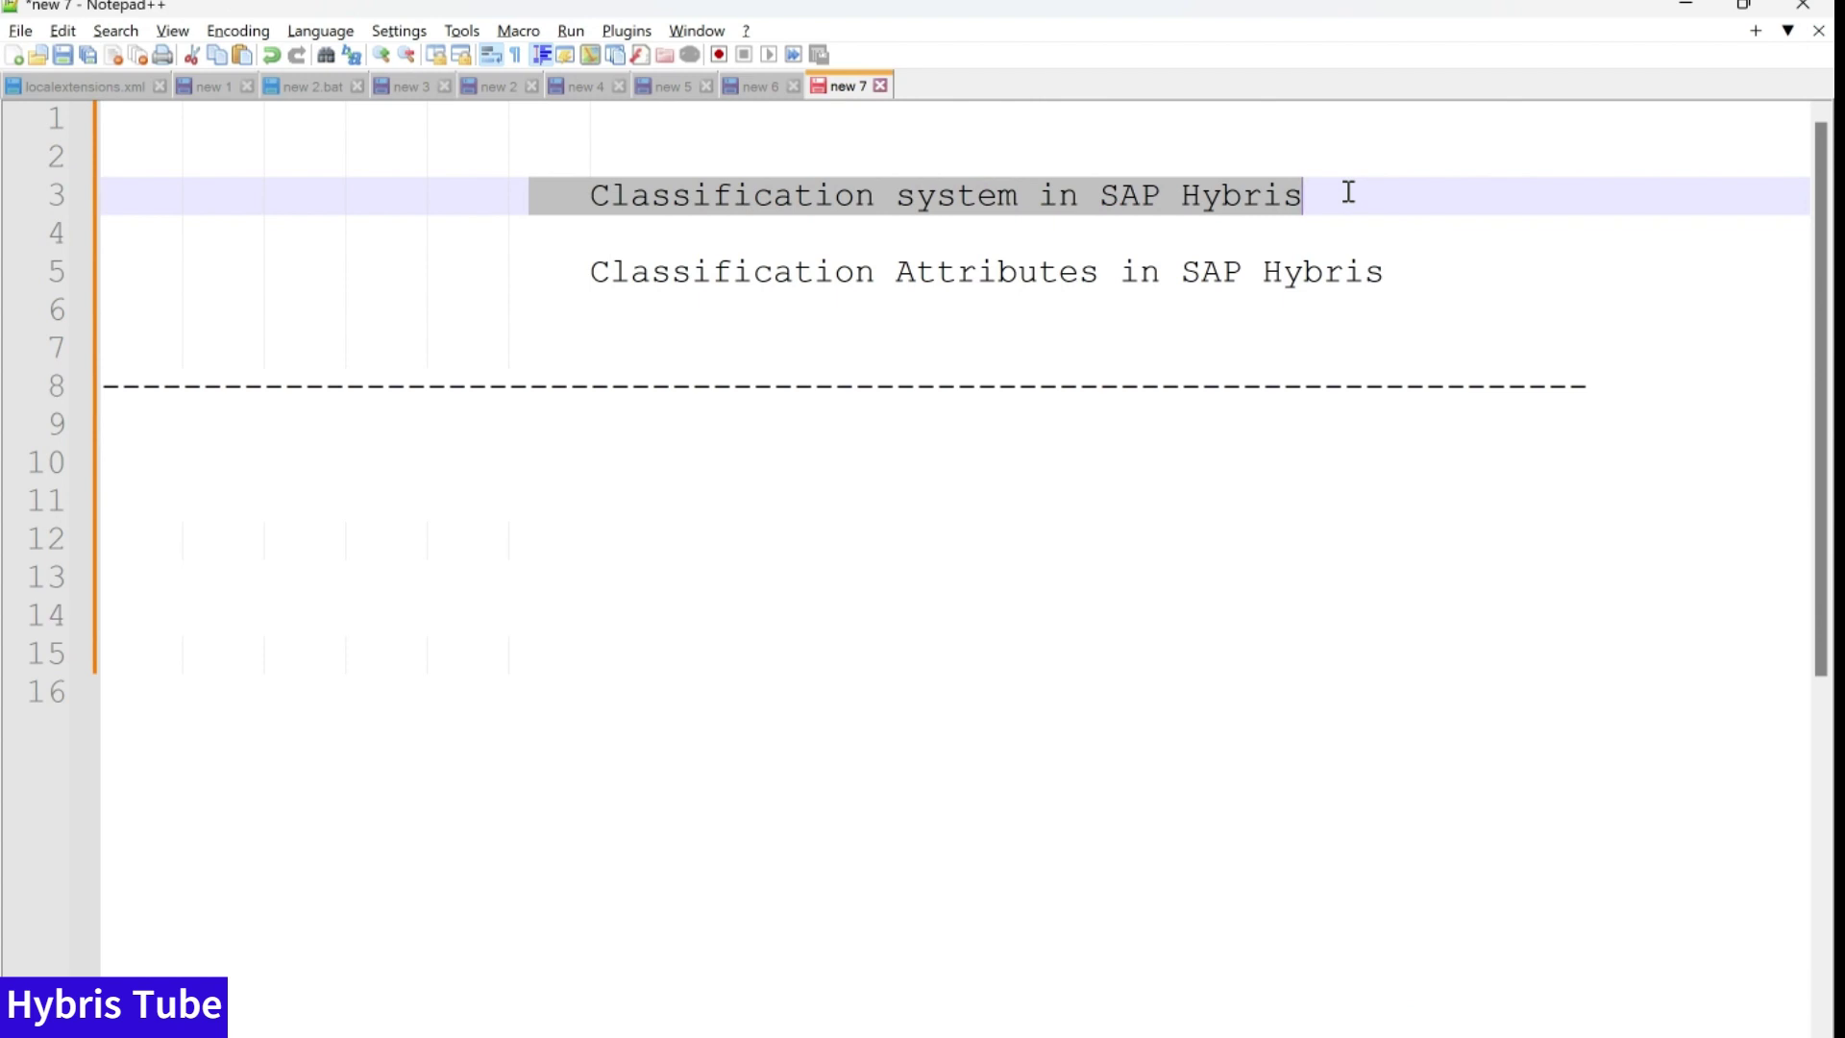
drag(552, 272, 1456, 291)
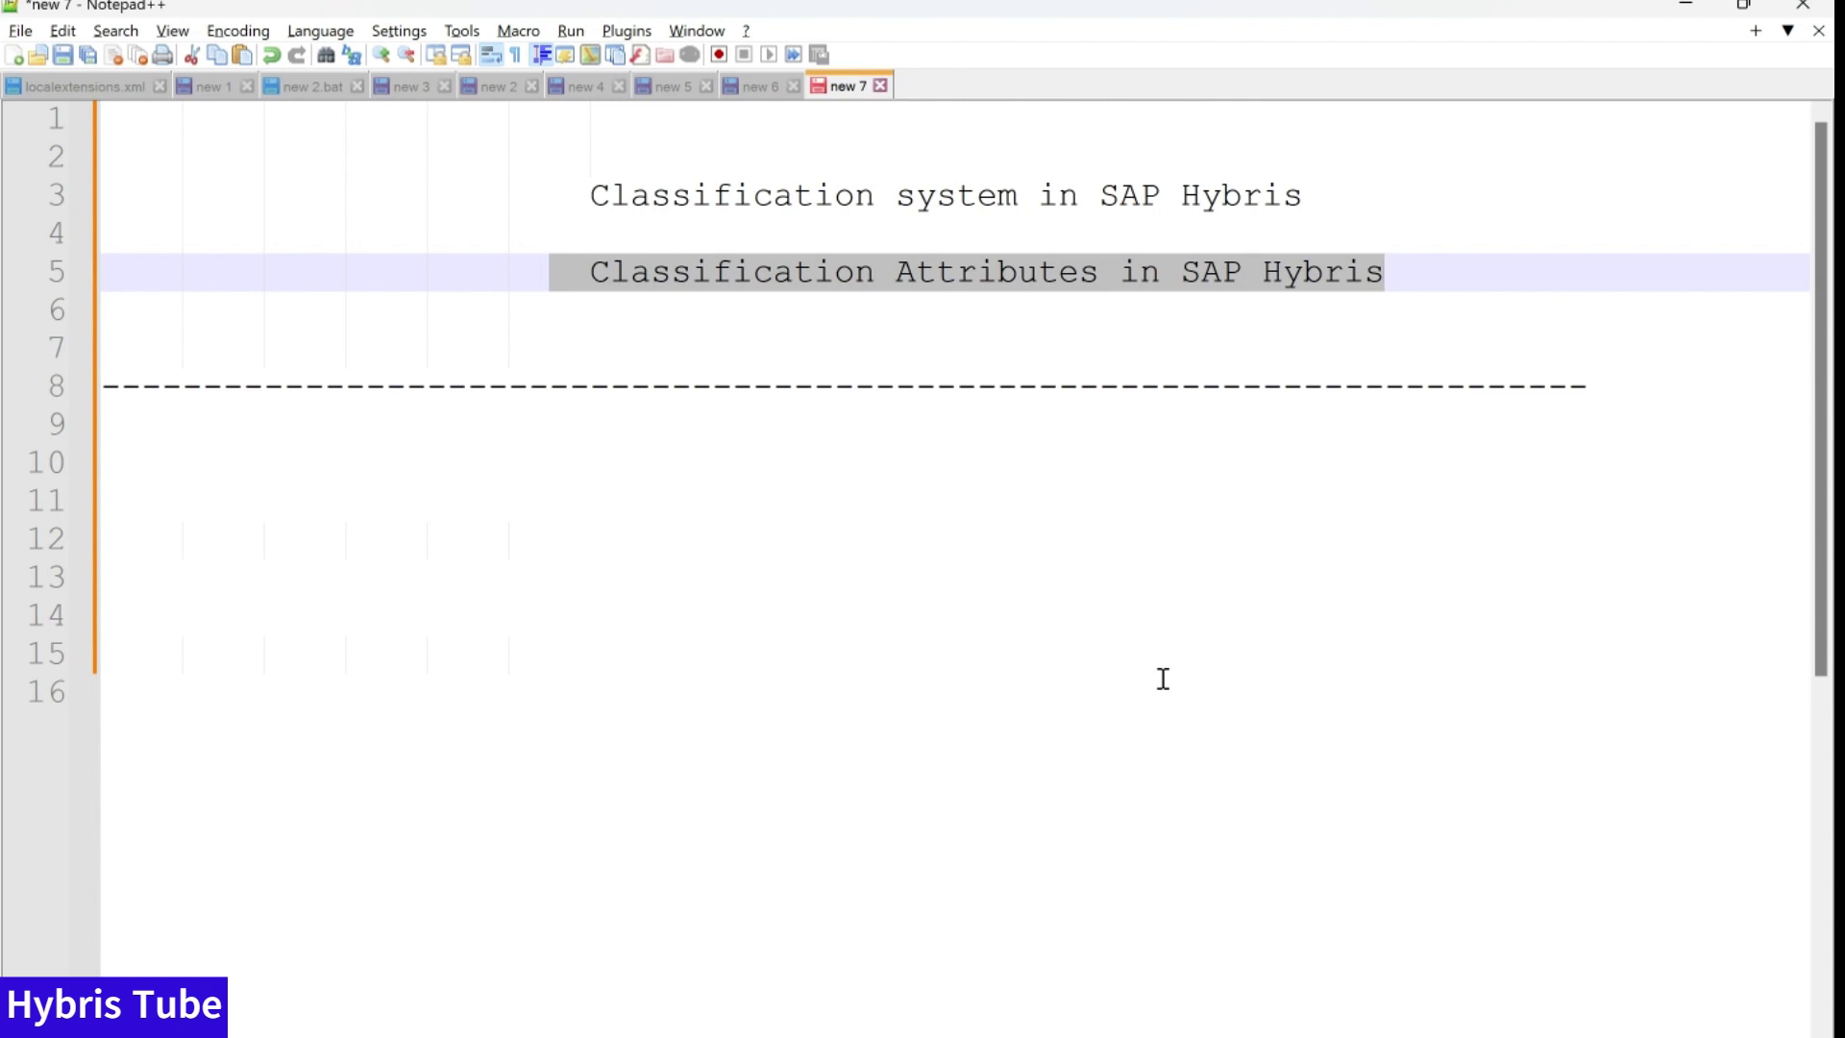
mouse_move(1012, 1033)
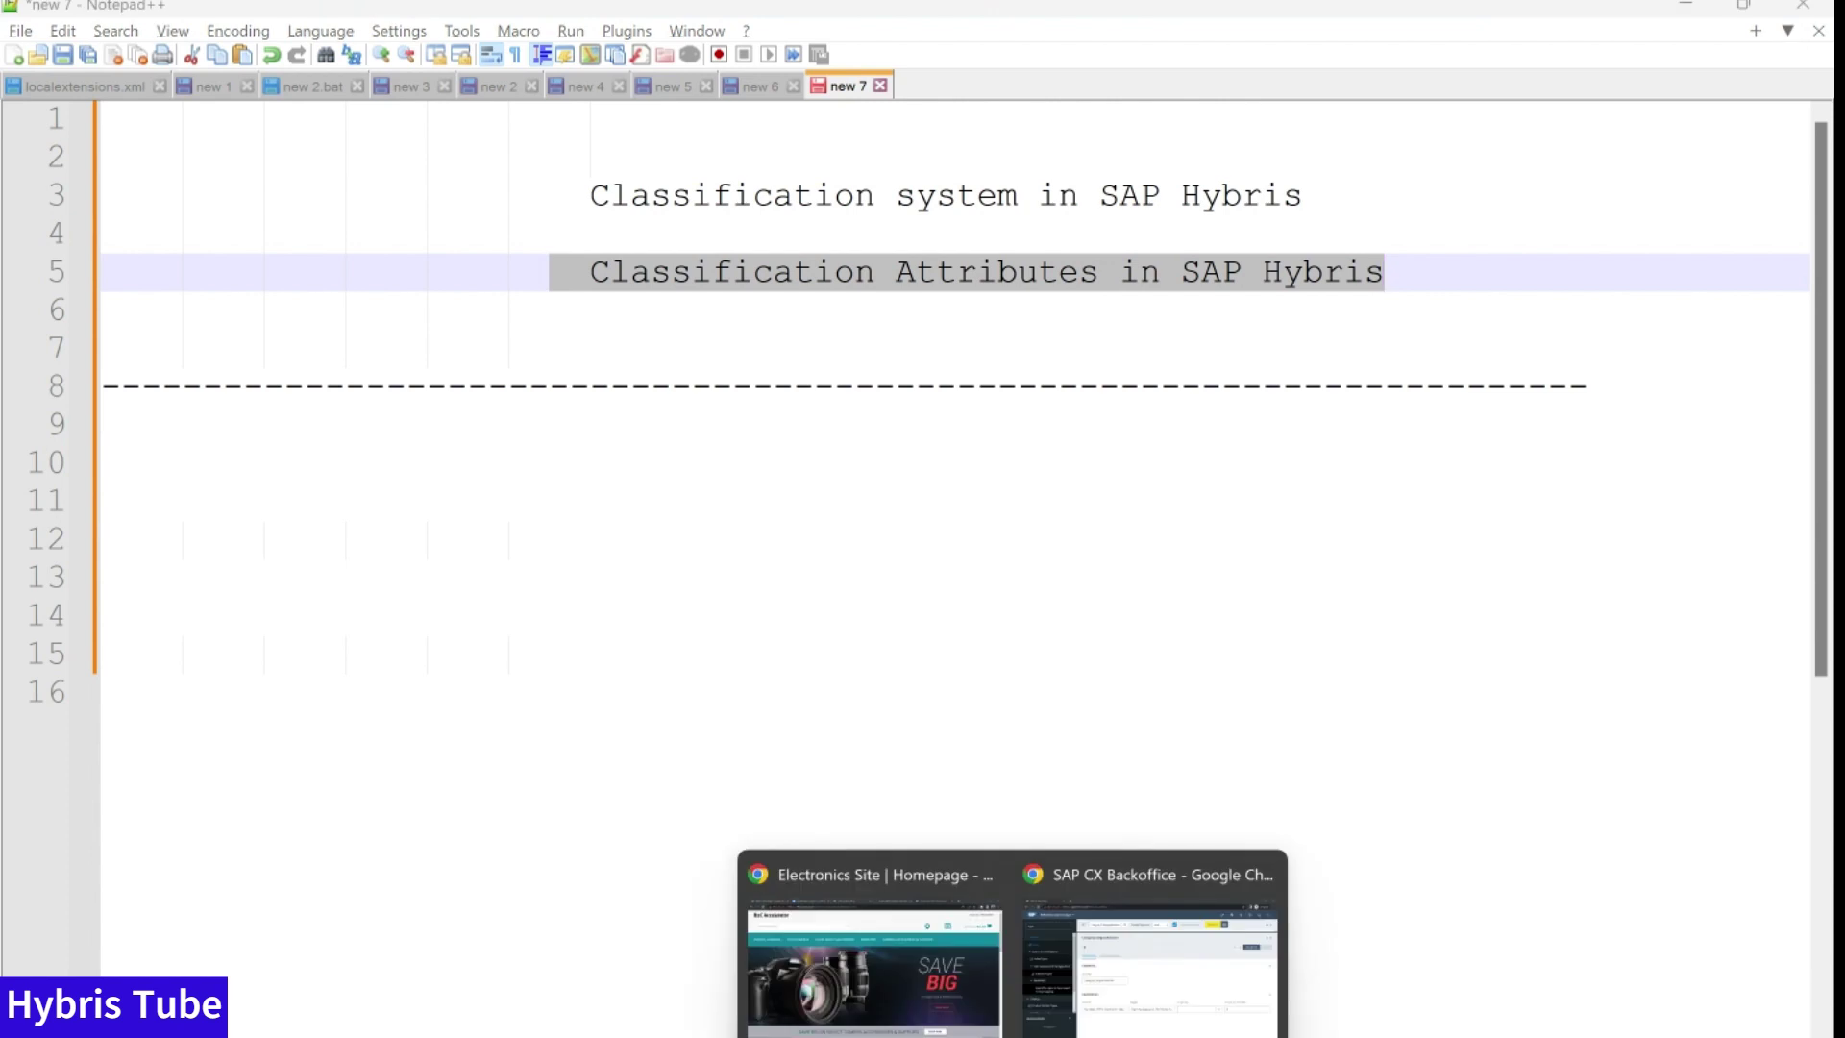
click(865, 951)
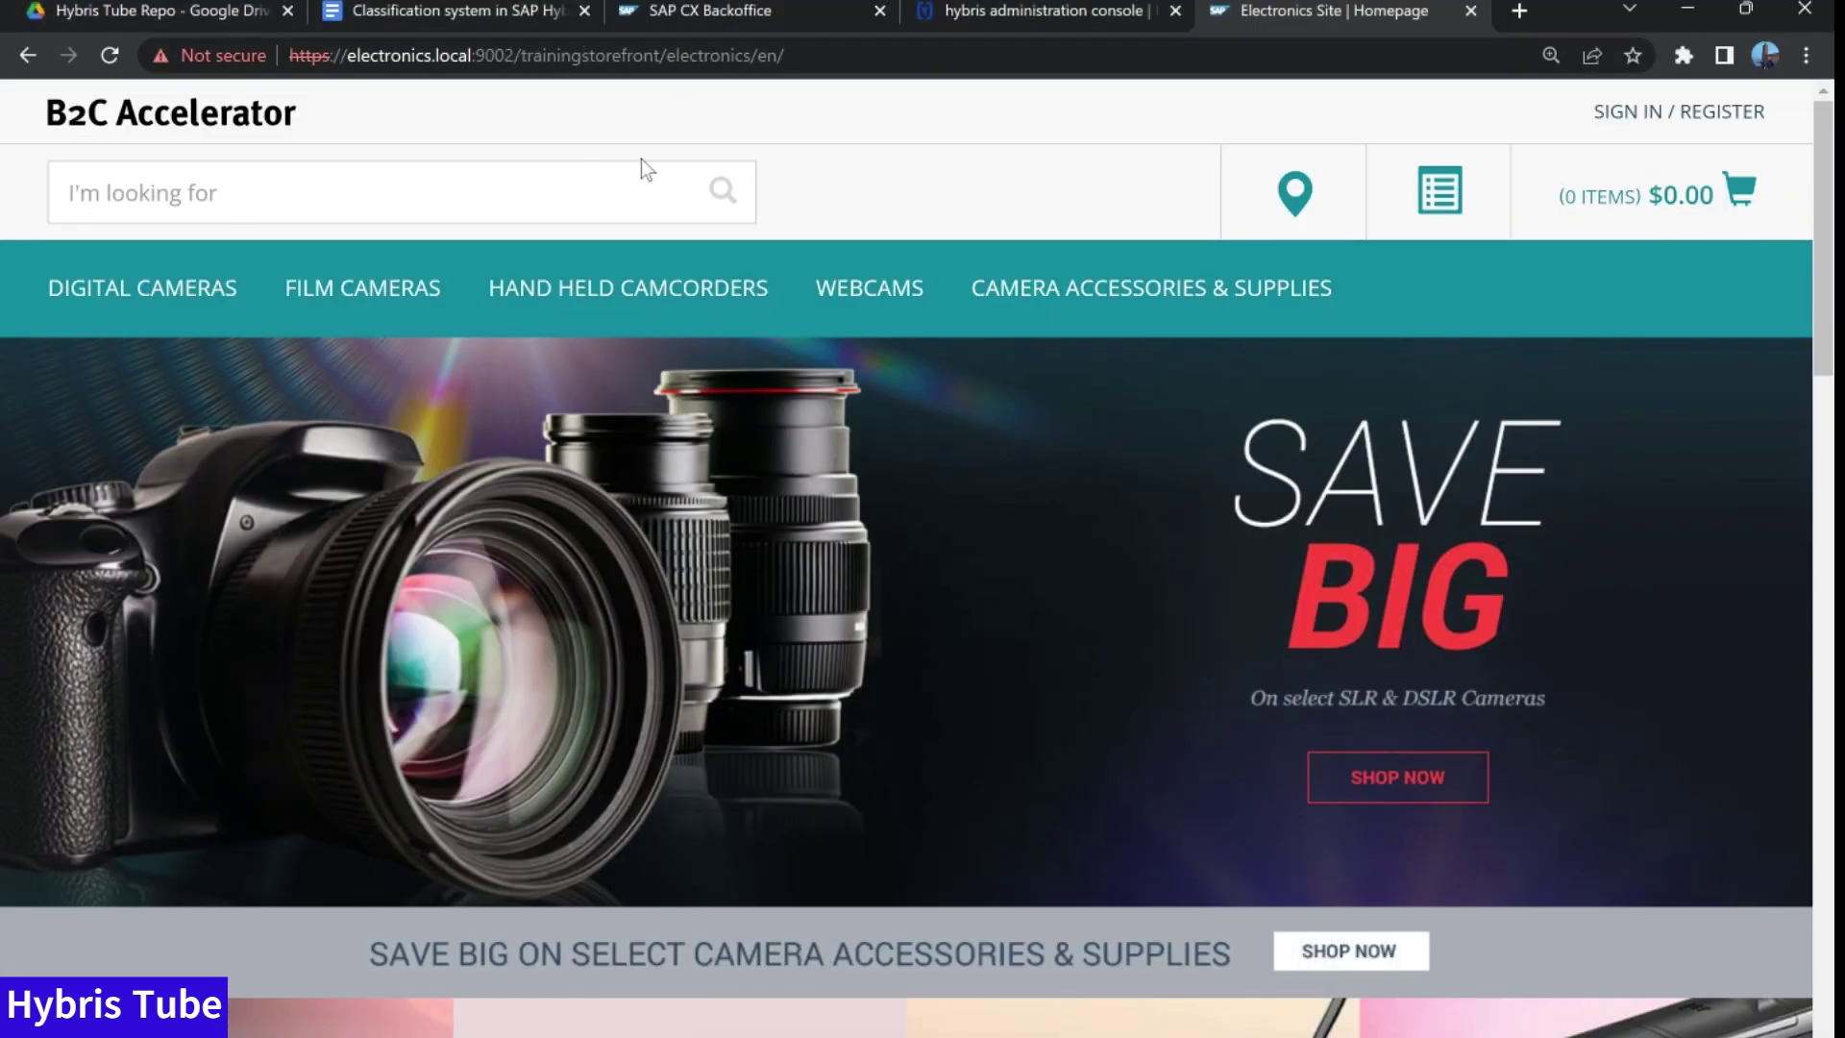
Glance at the Backoffice, hybris administration console and Electronics storefront tabs, then return to the Web Camera editor.
click(723, 10)
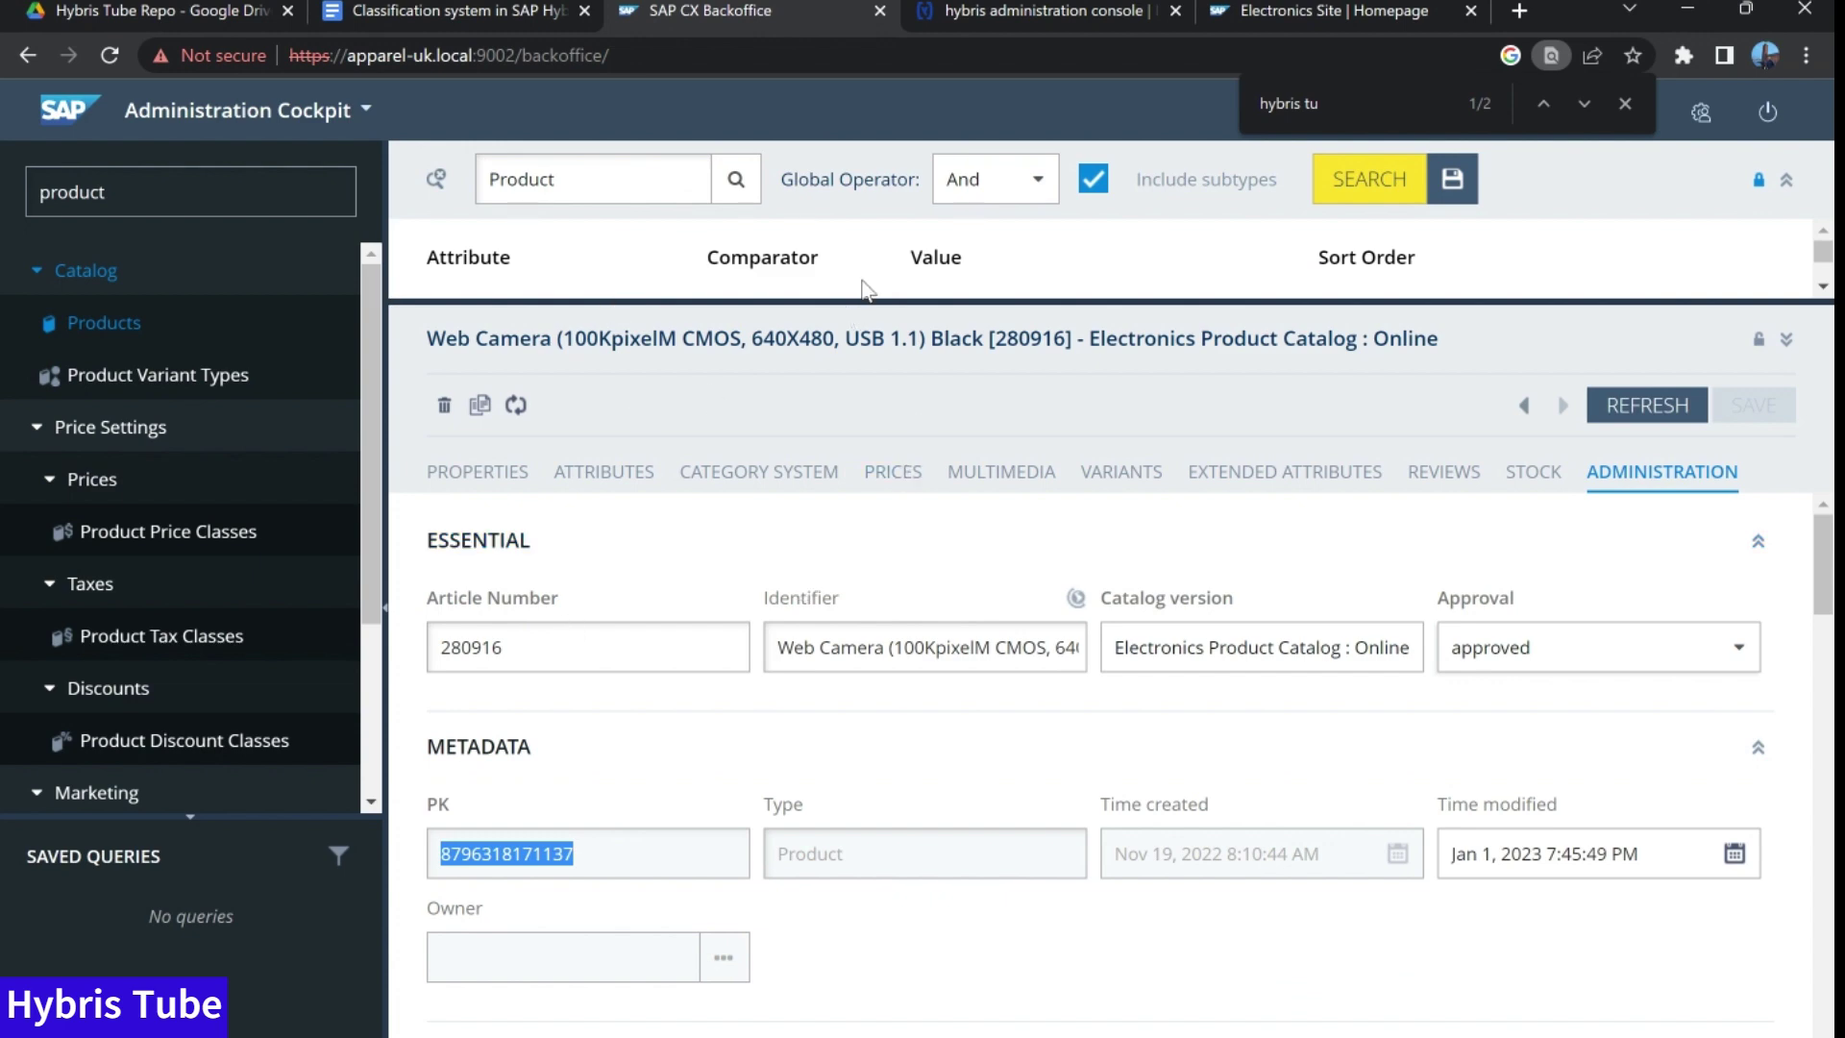
click(1059, 13)
click(1297, 20)
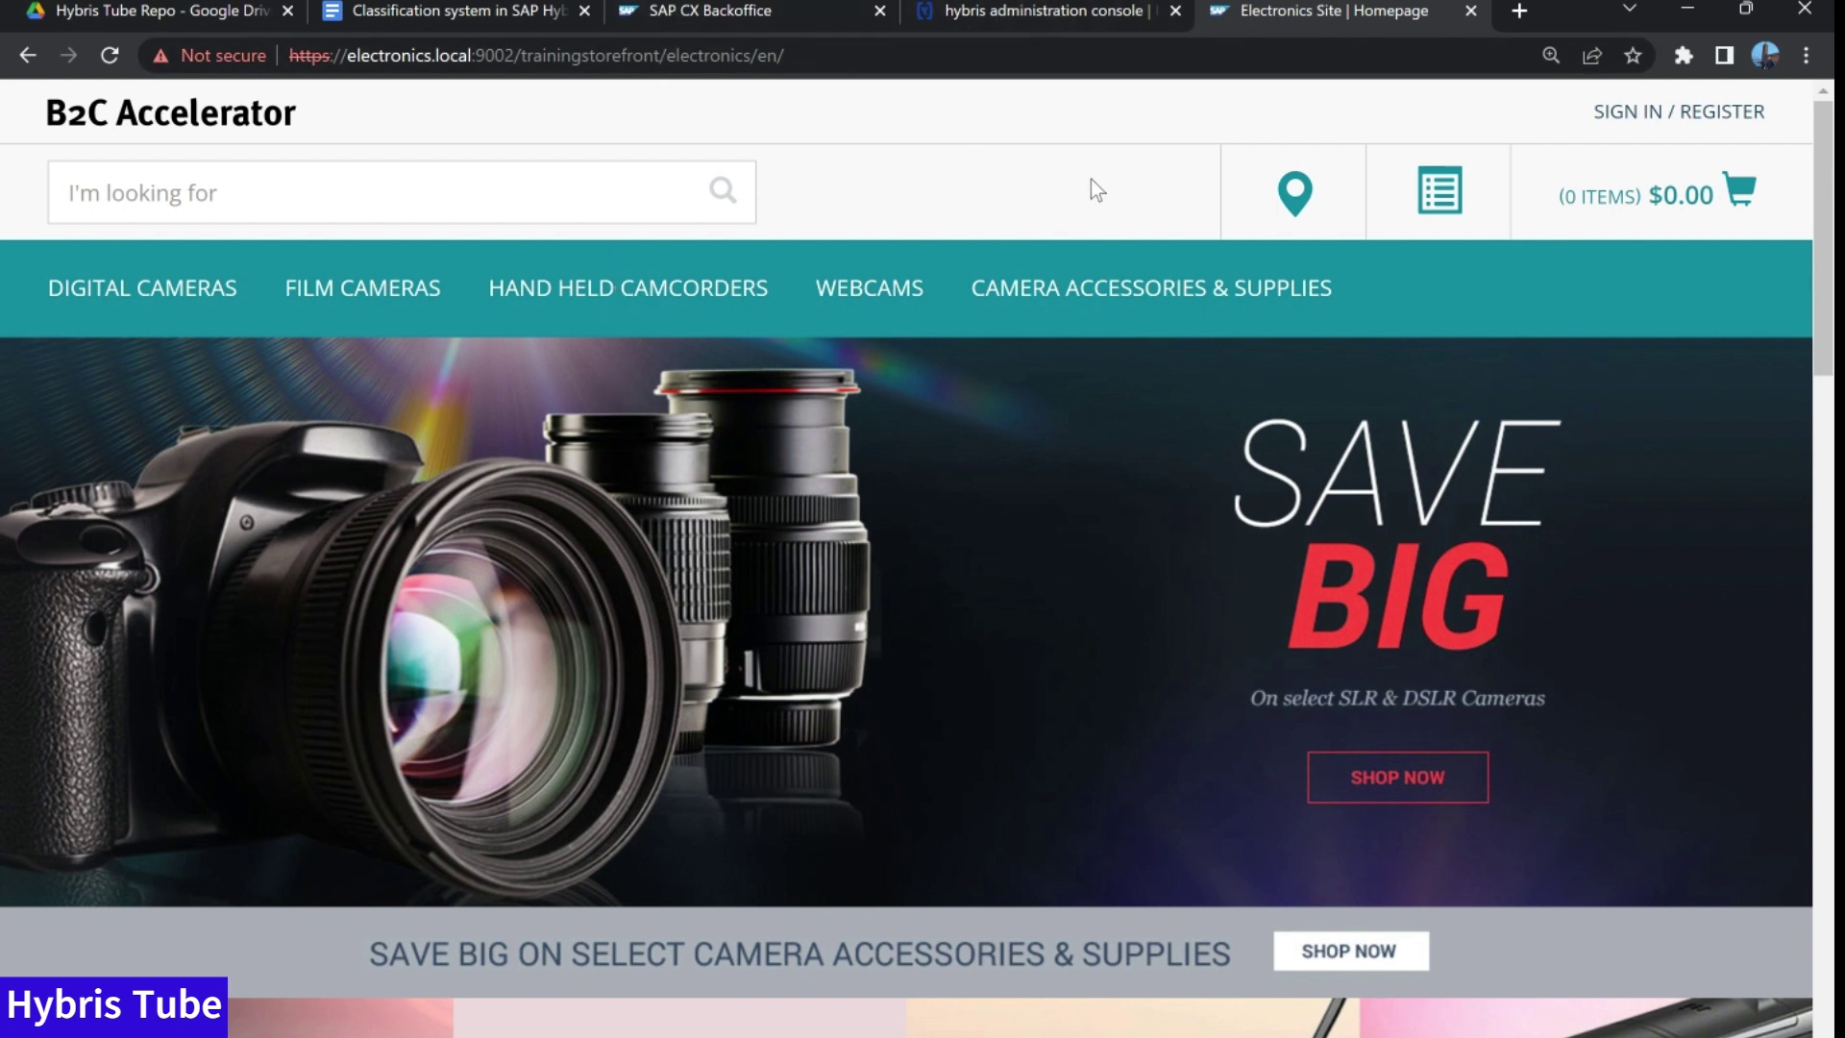
click(725, 9)
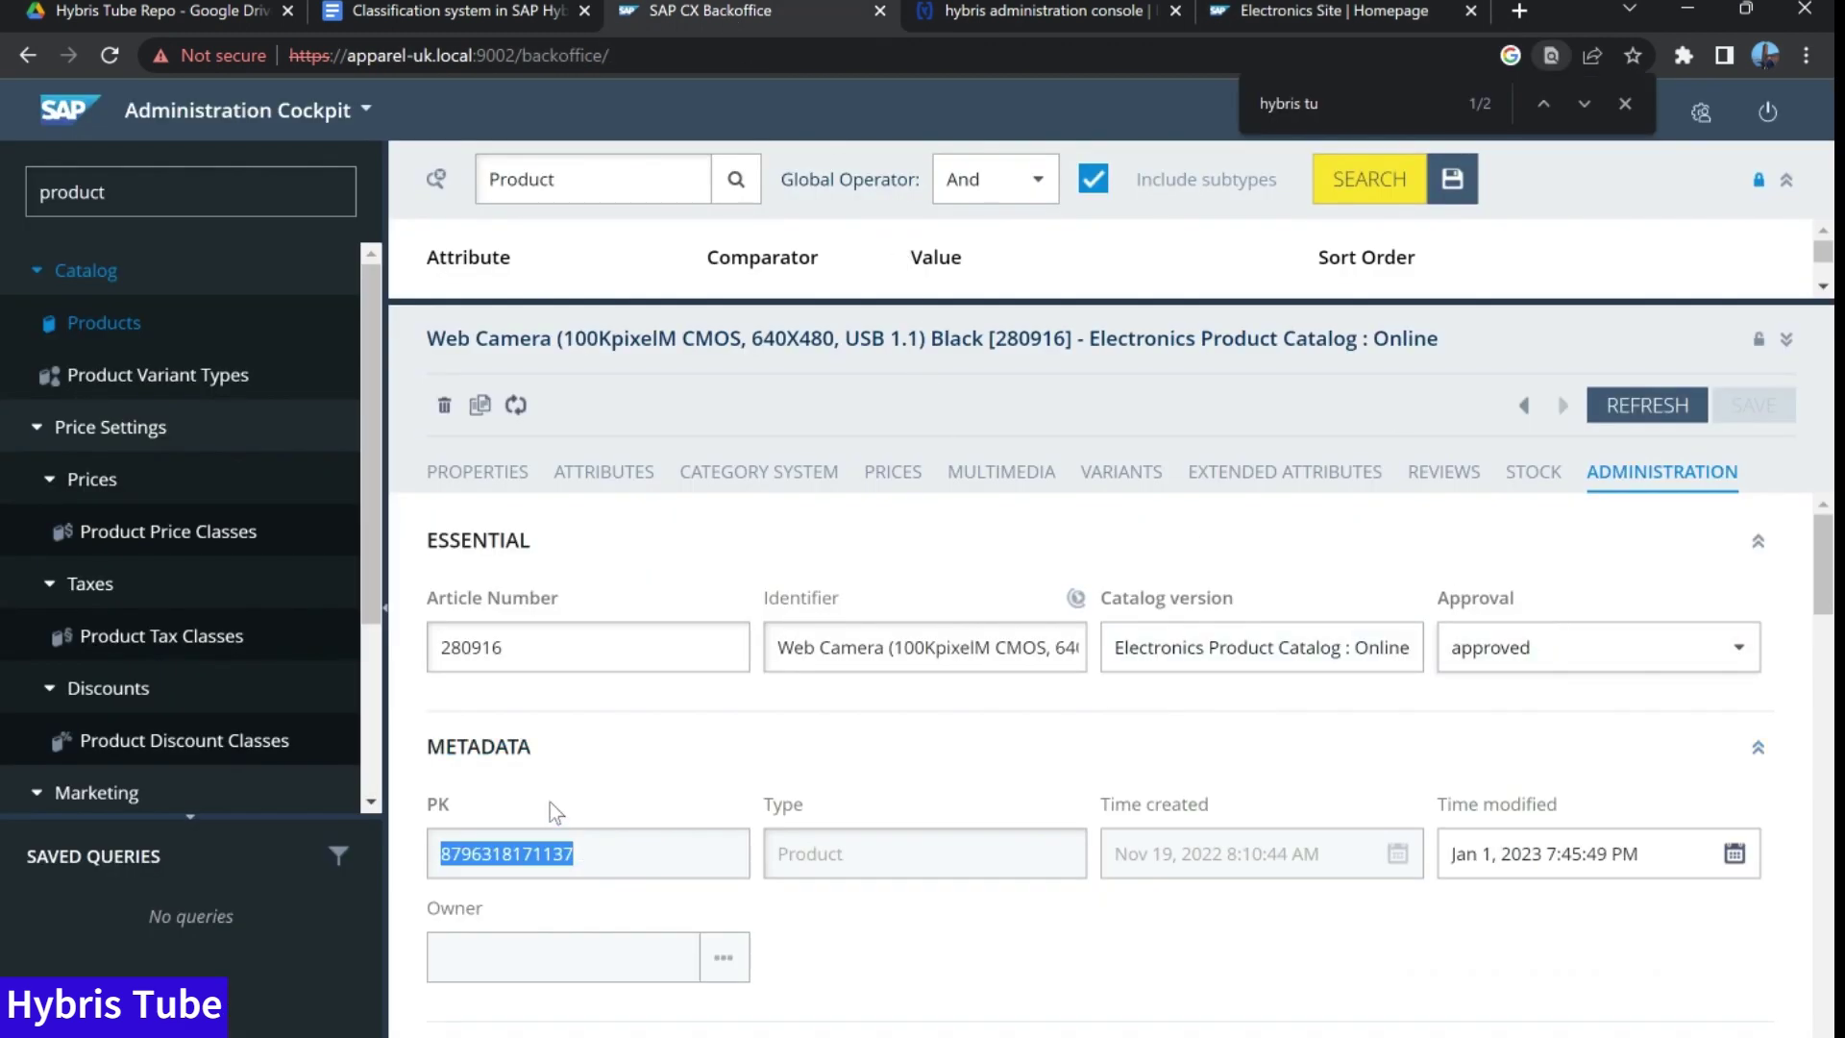
Enlarge the editor, show Web Camera 280916's category assignments and delete the Samsung supercategory.
drag(1018, 298, 1023, 683)
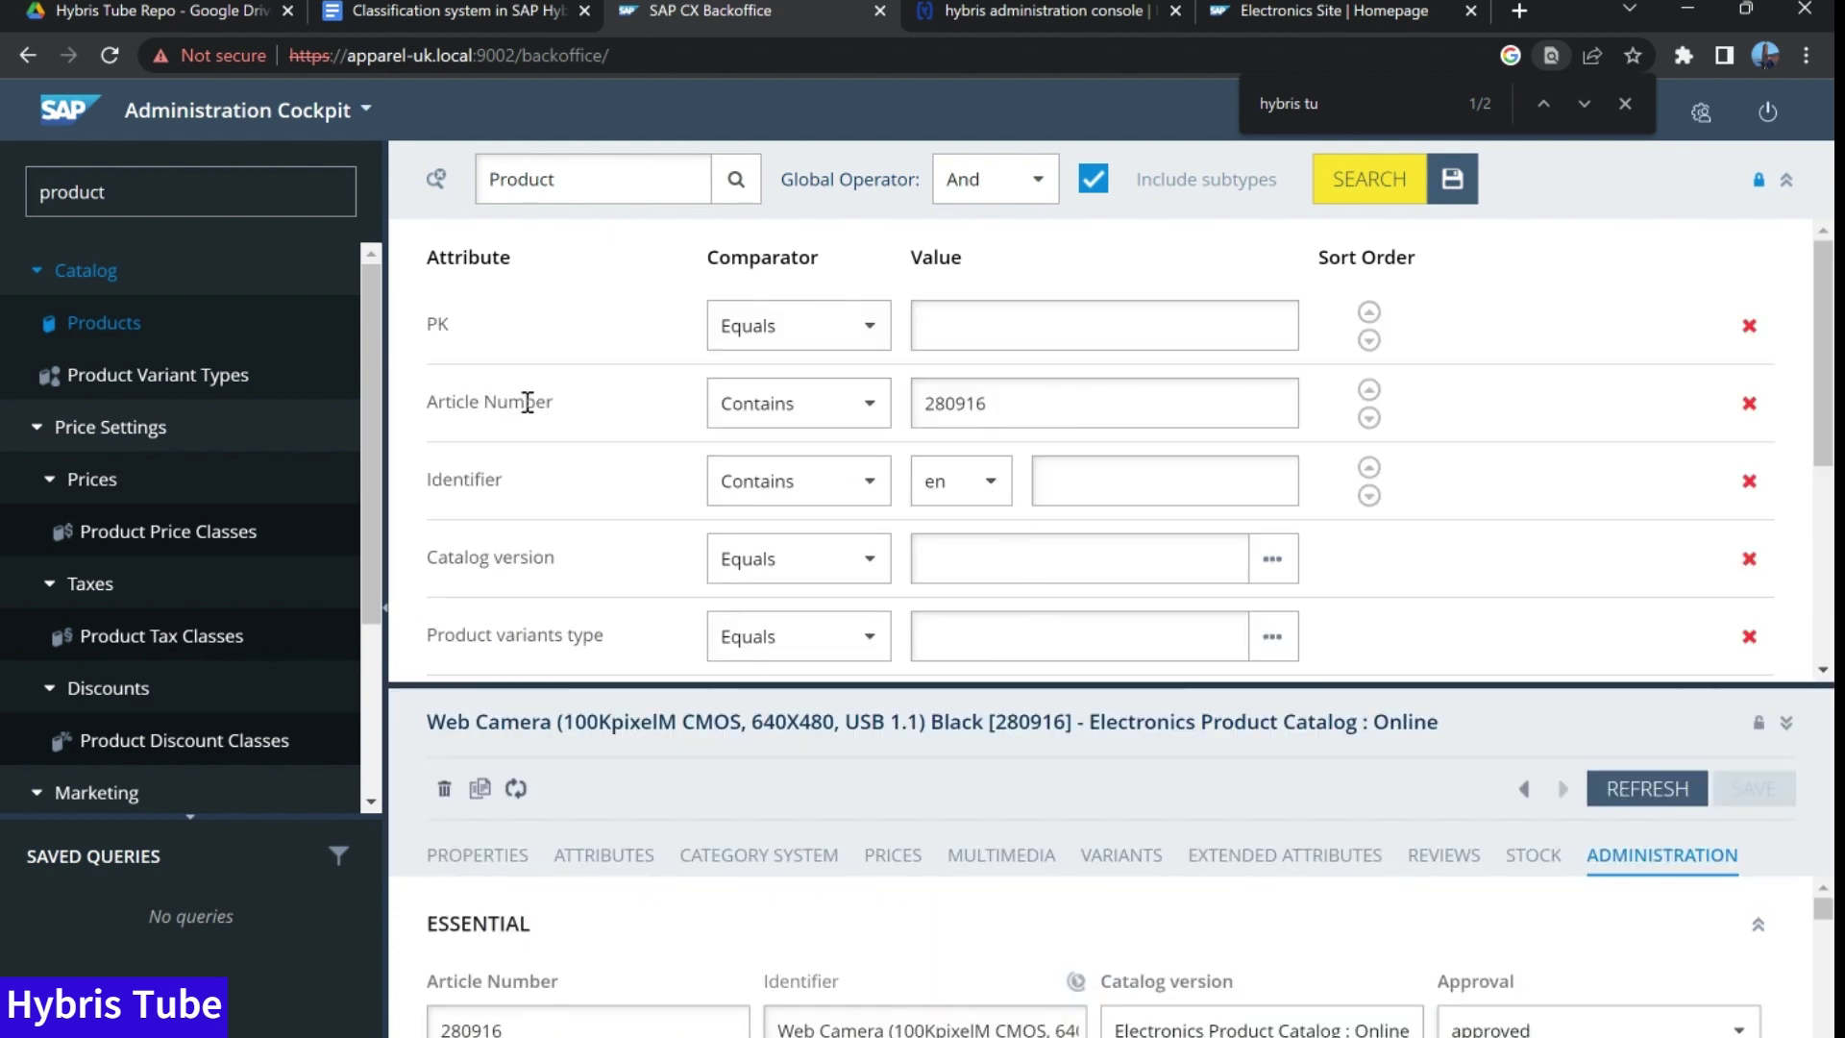
scroll(1105, 509, down, 4)
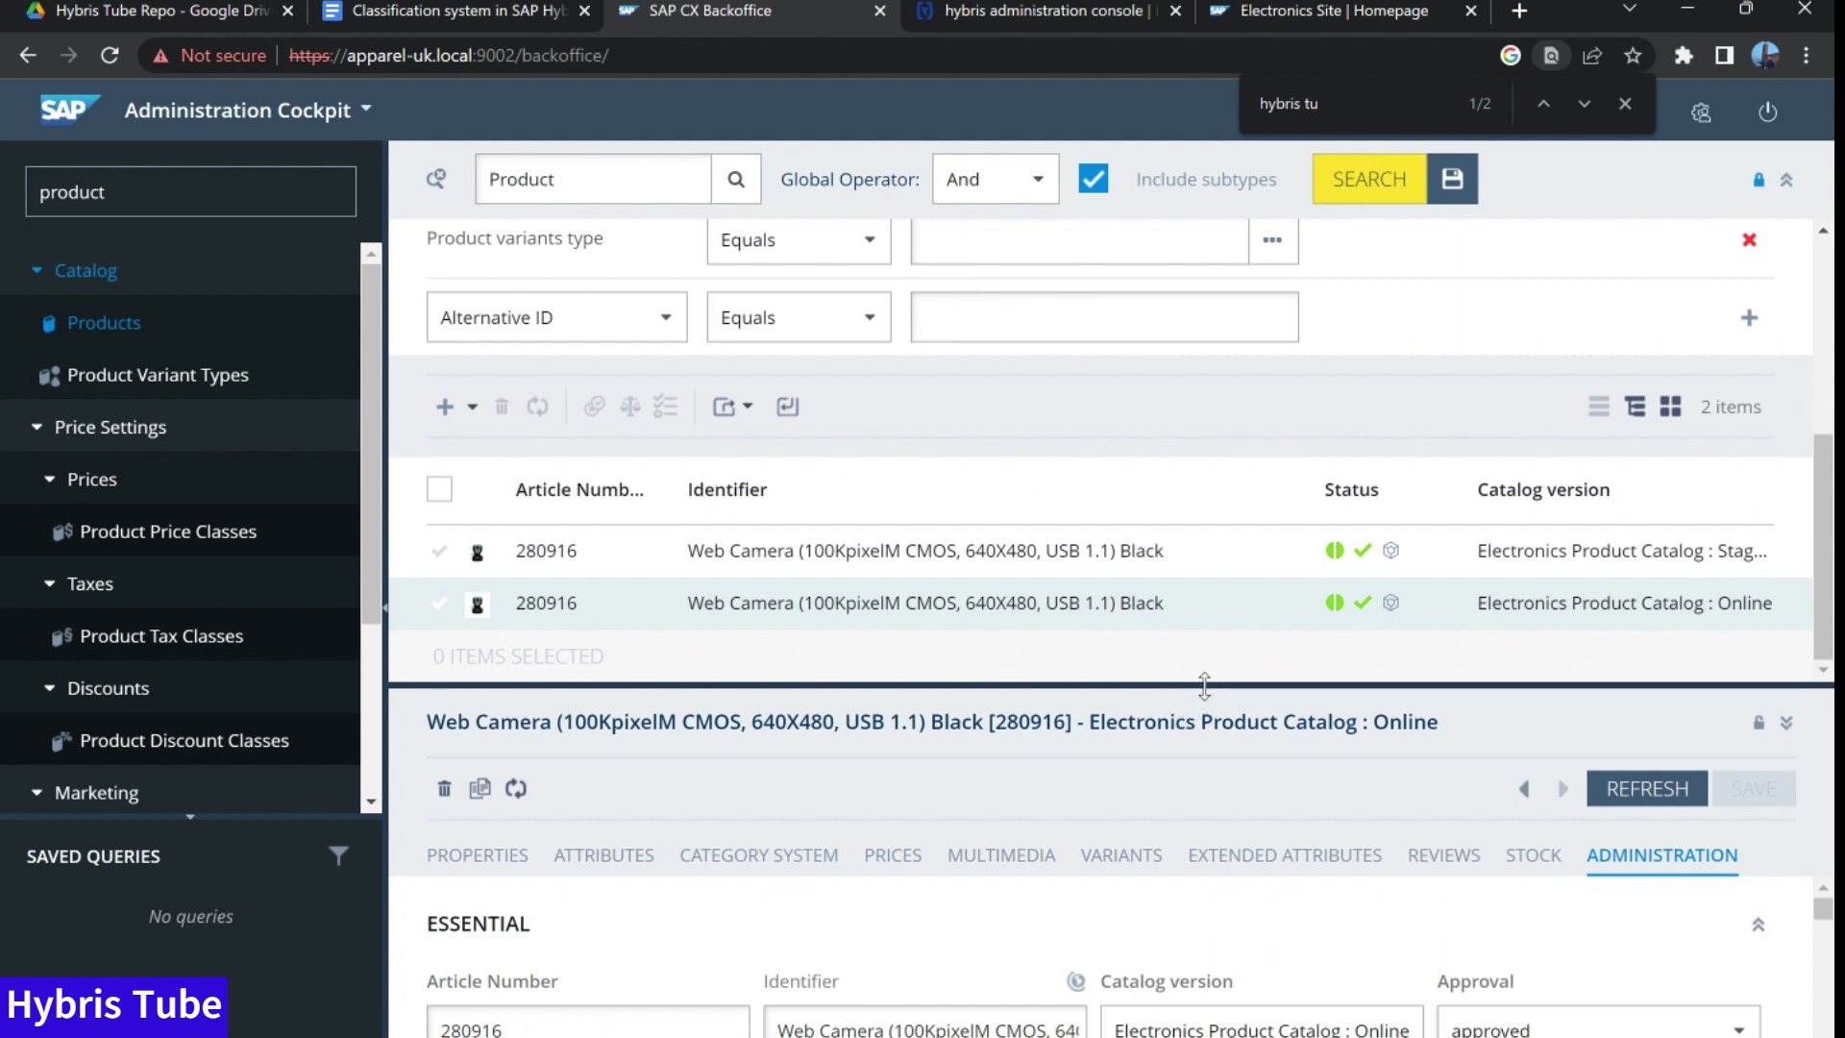
drag(1203, 675, 1206, 269)
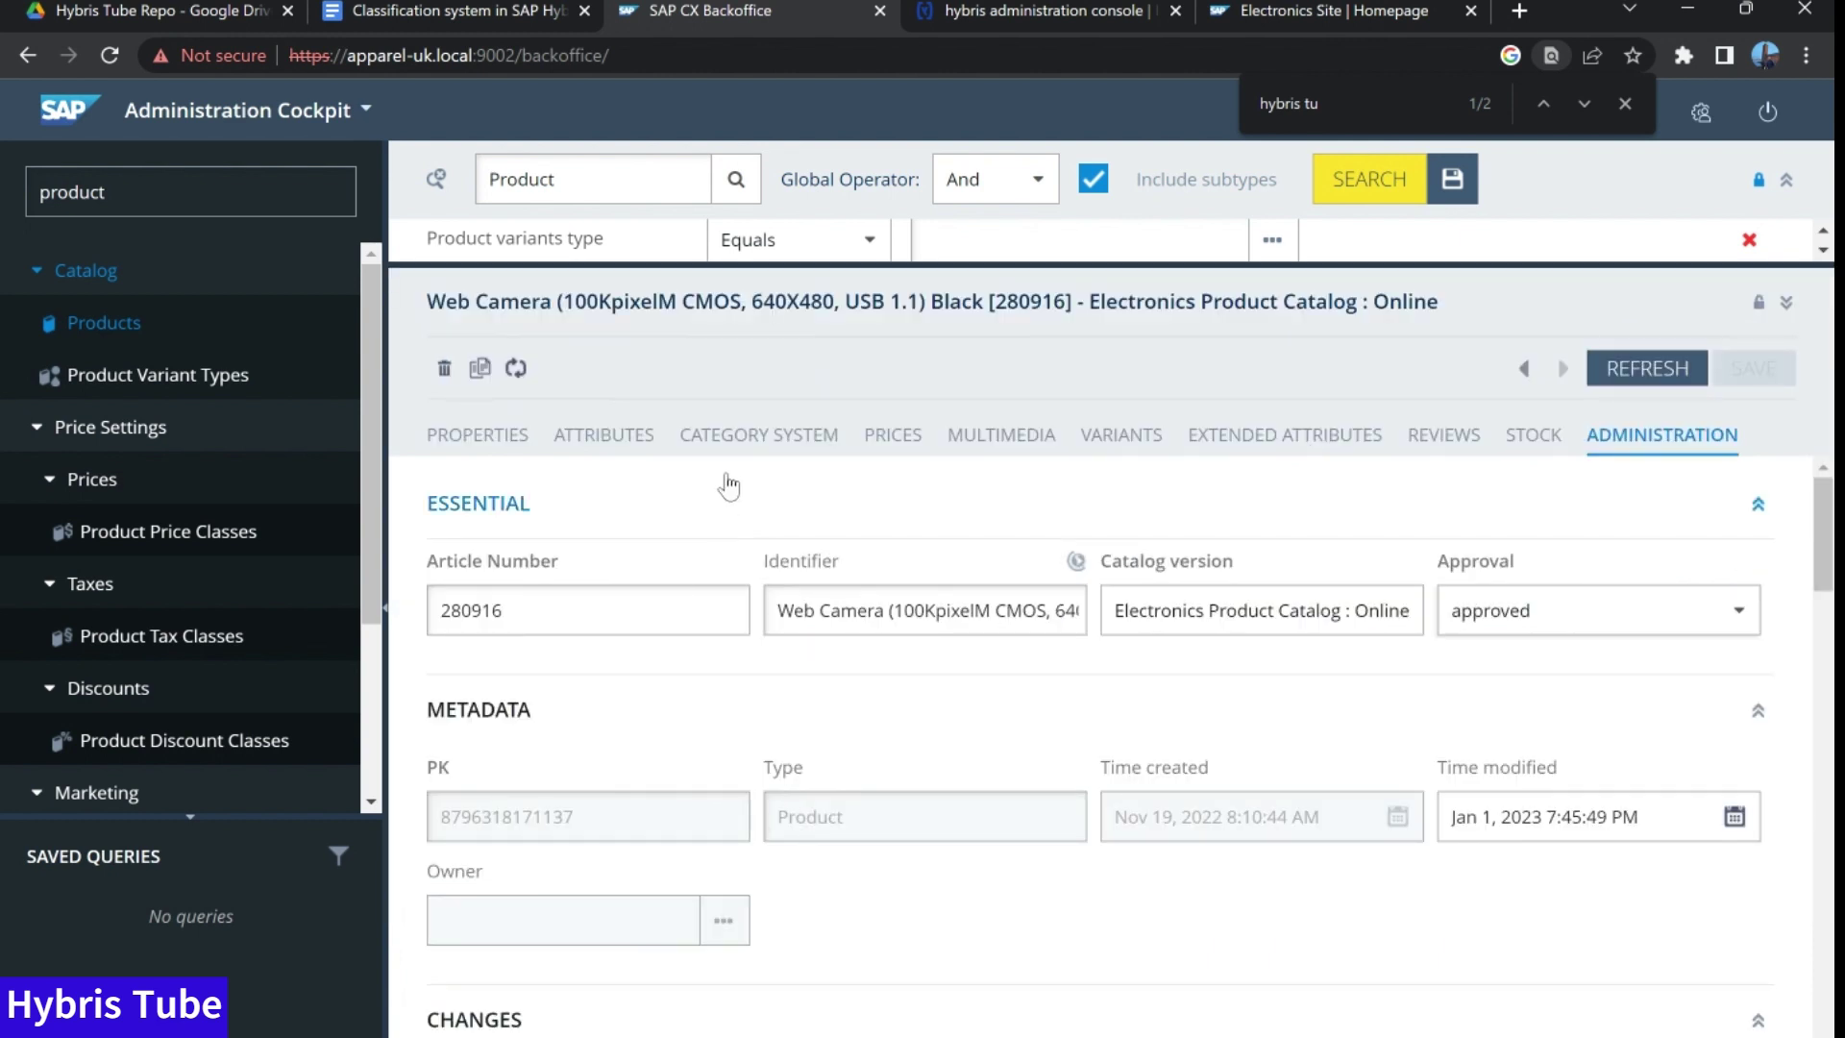
click(747, 438)
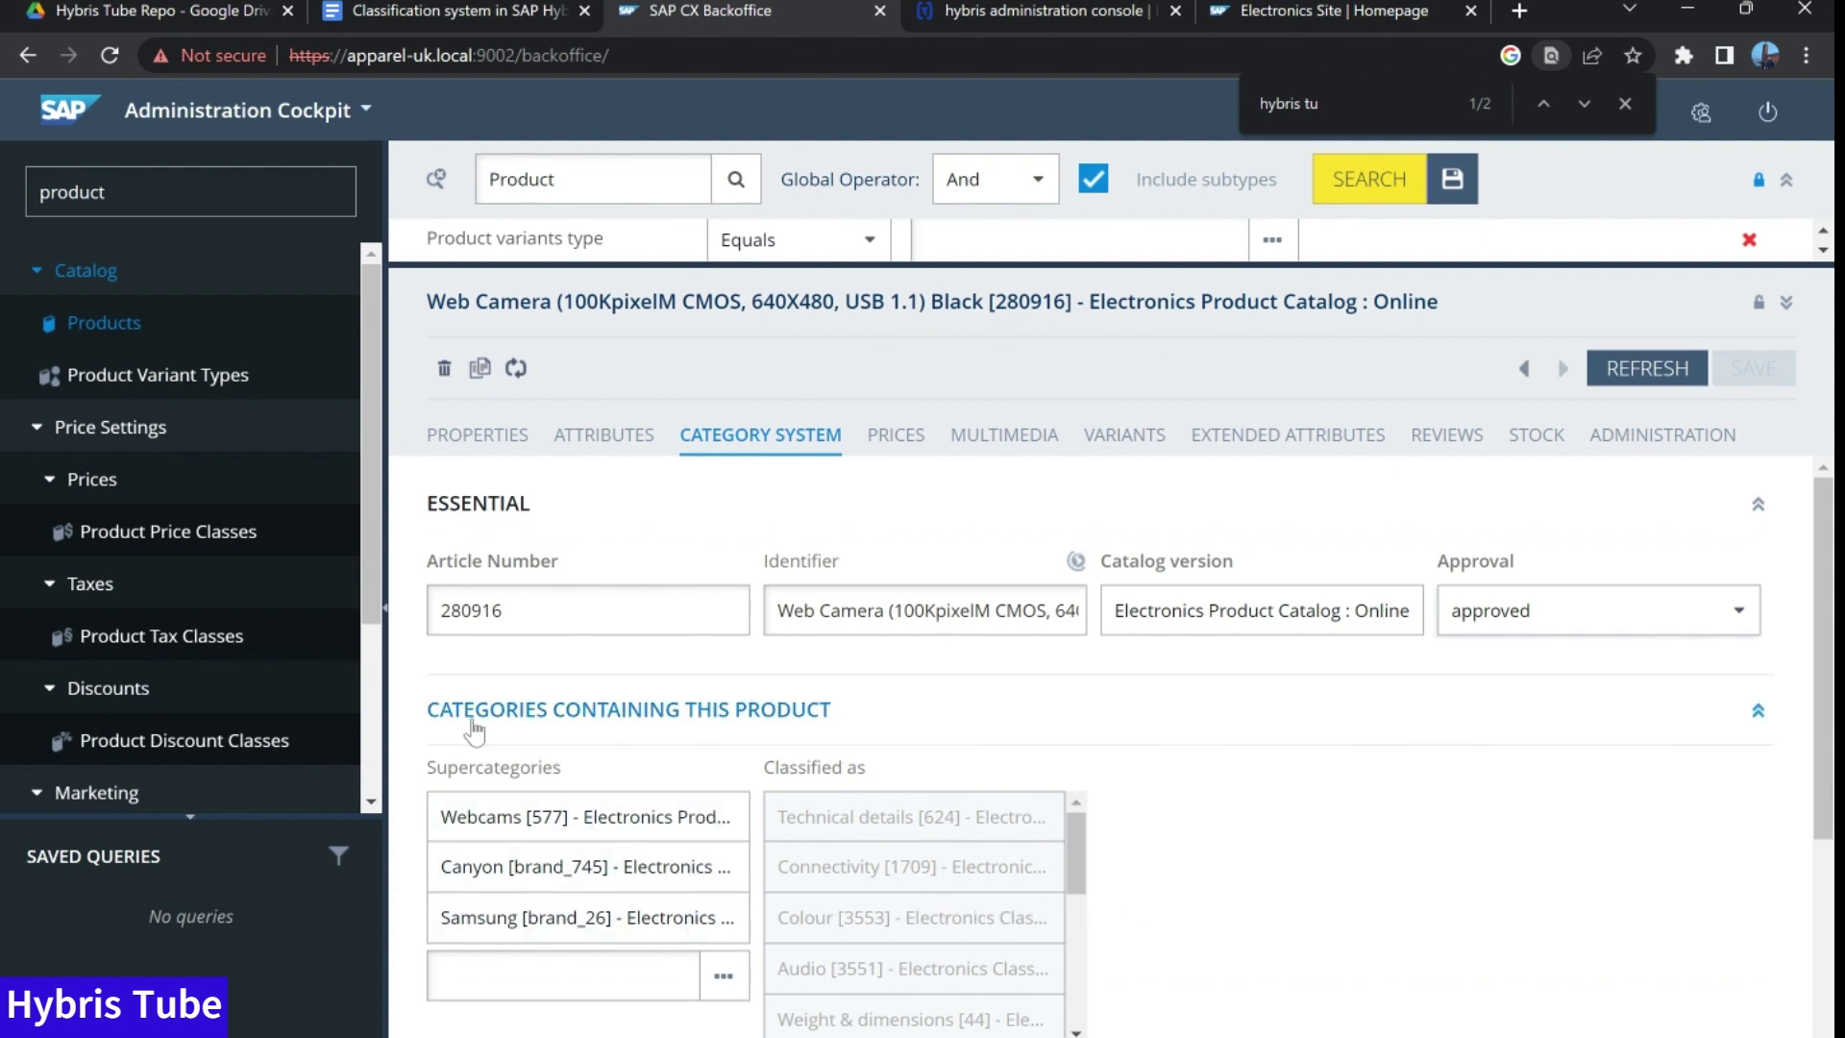
mouse_move(724, 921)
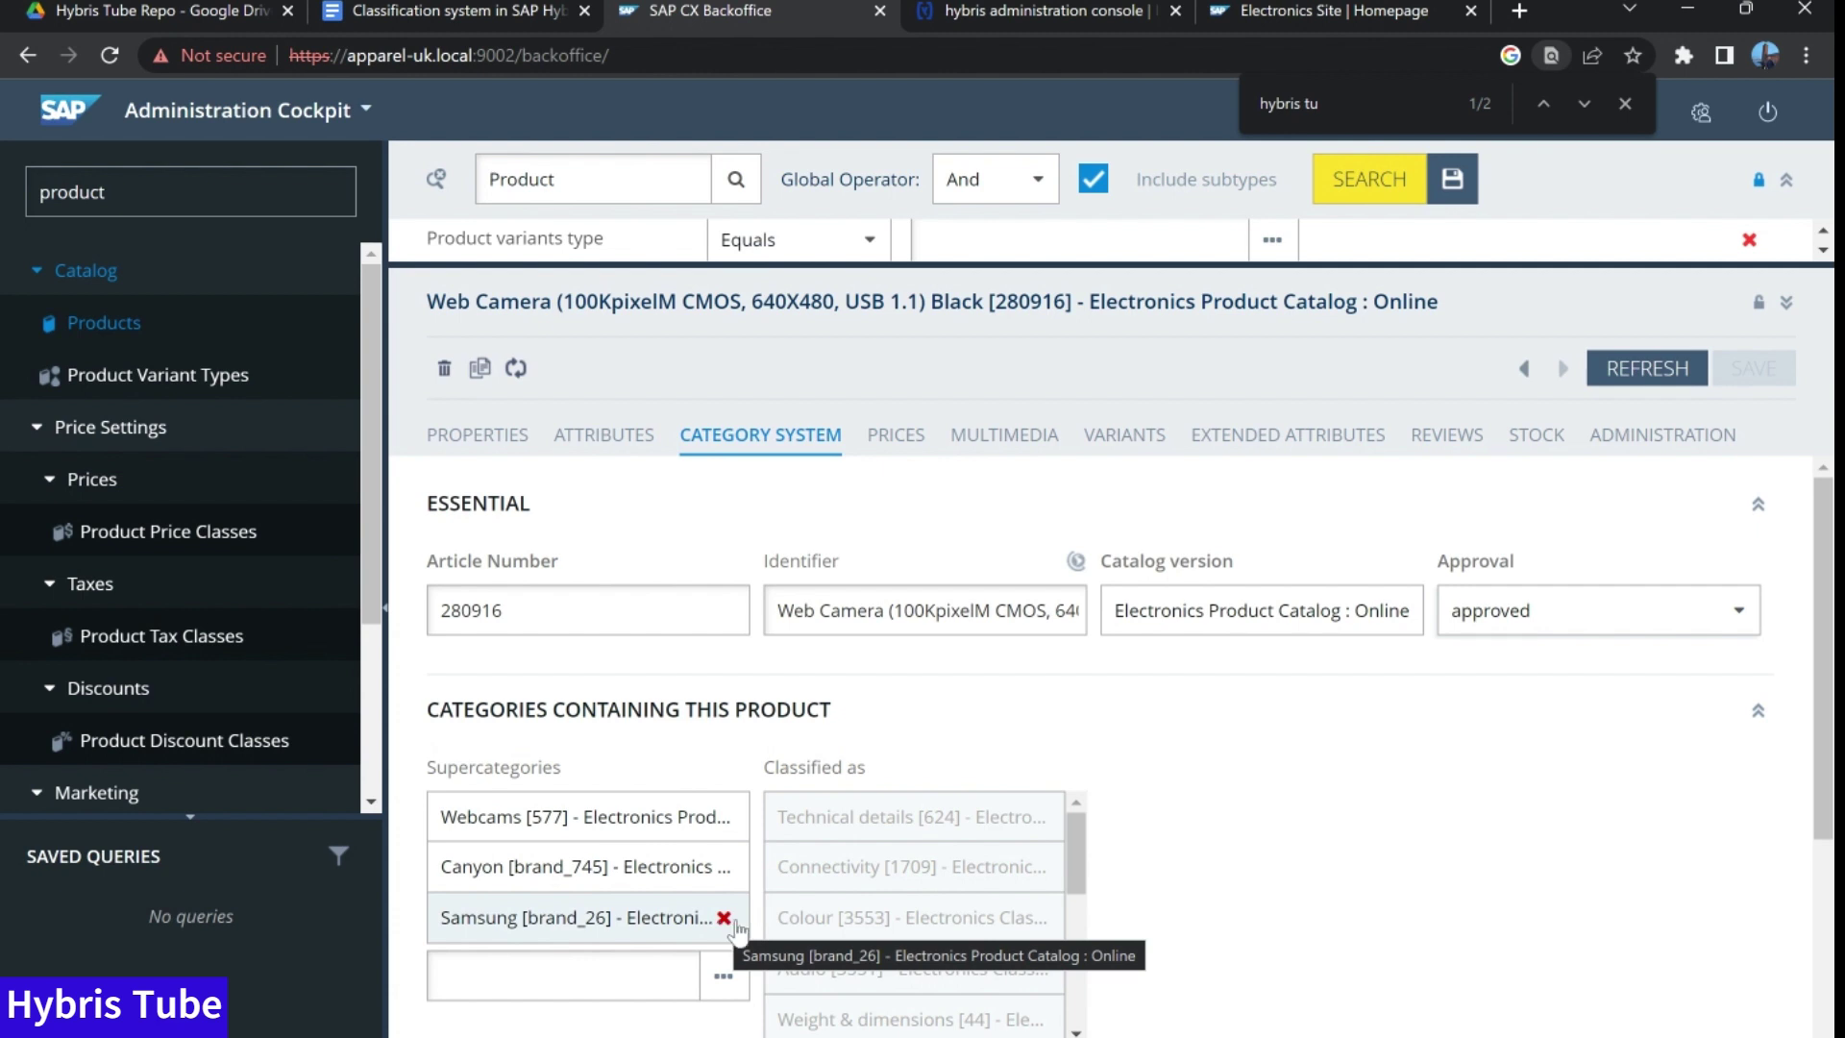
click(724, 917)
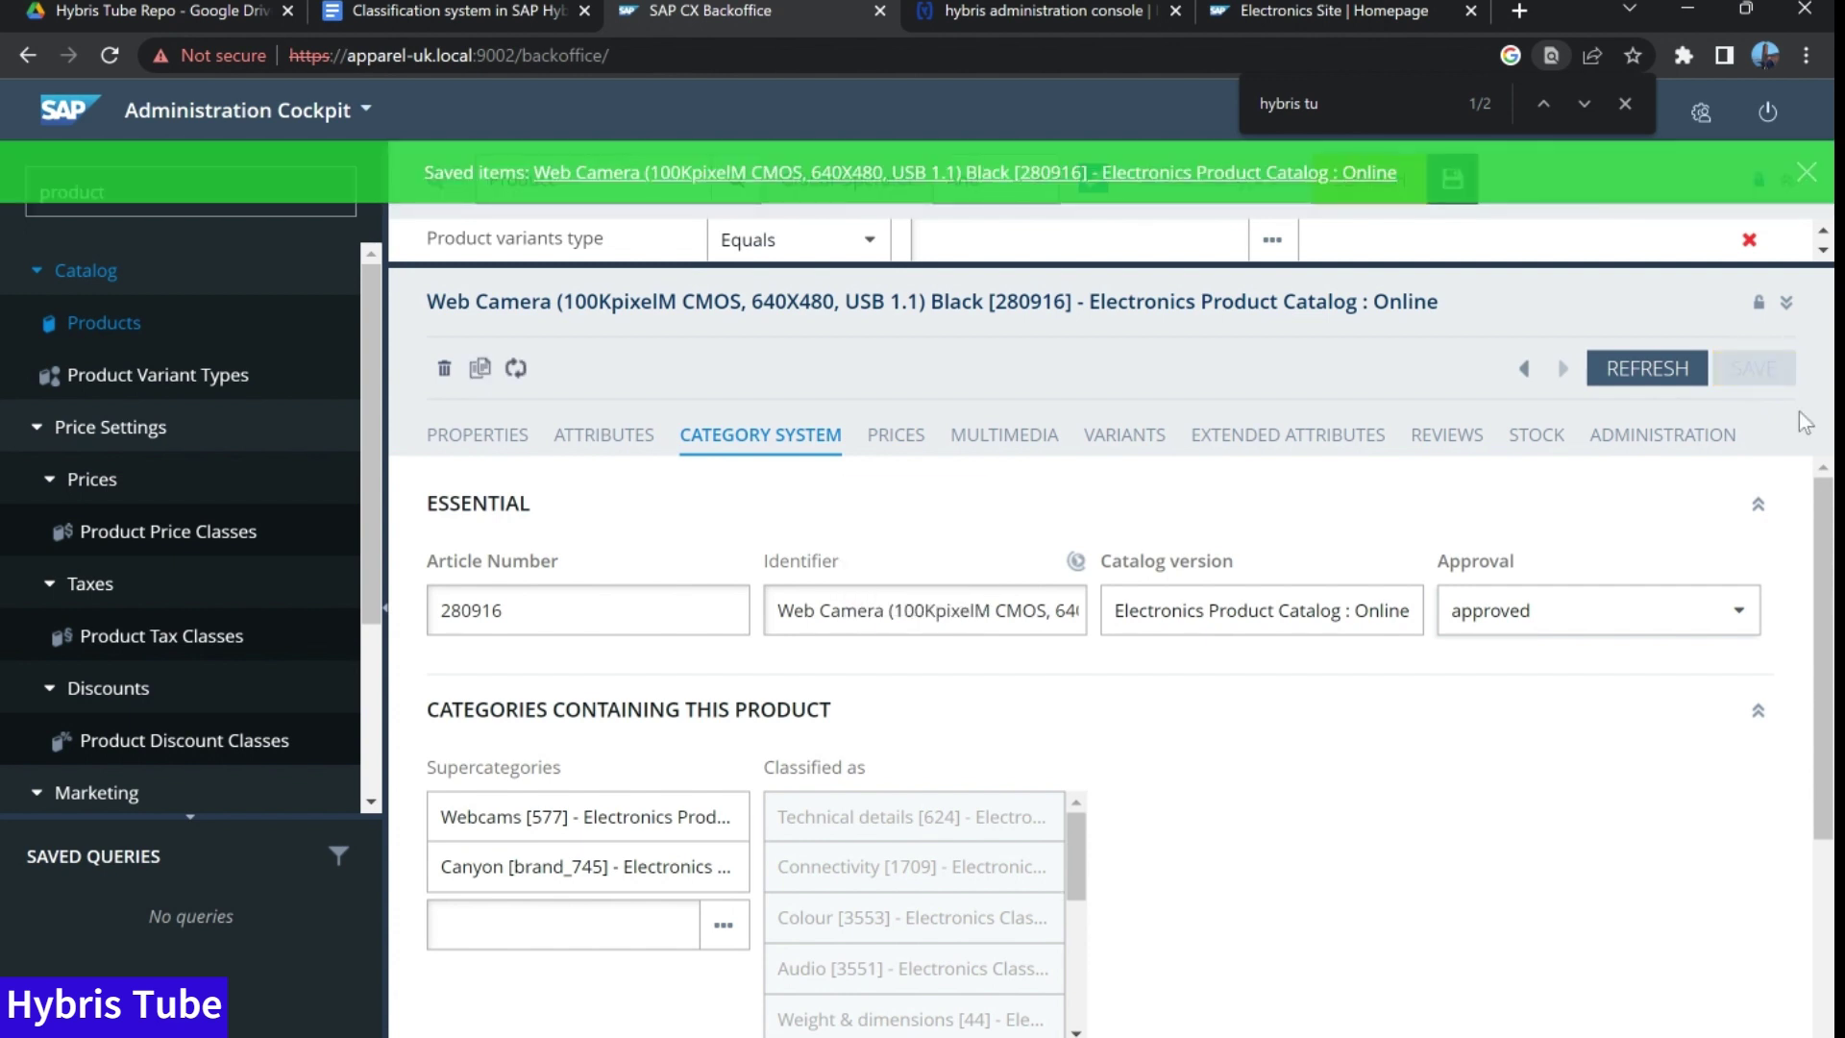
Review the Web Camera's classification attributes, then return to its category assignments.
click(603, 437)
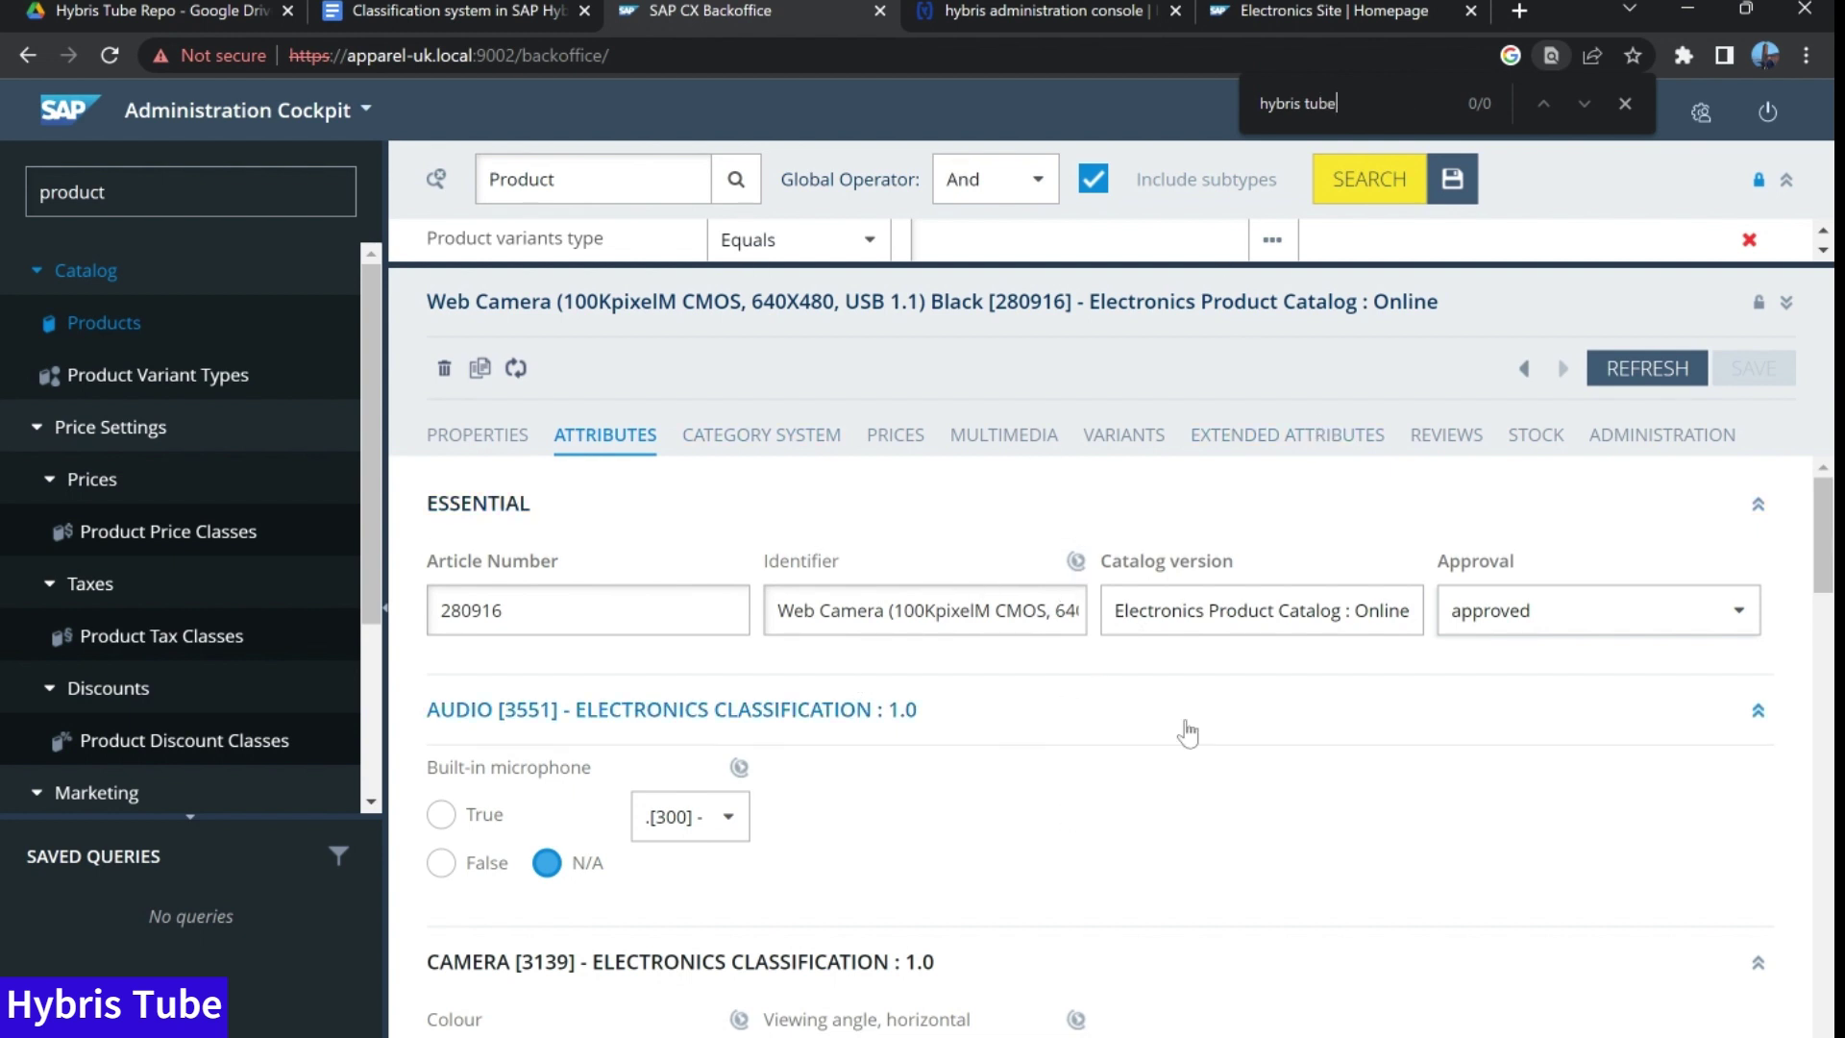
scroll(1191, 769, down, 5)
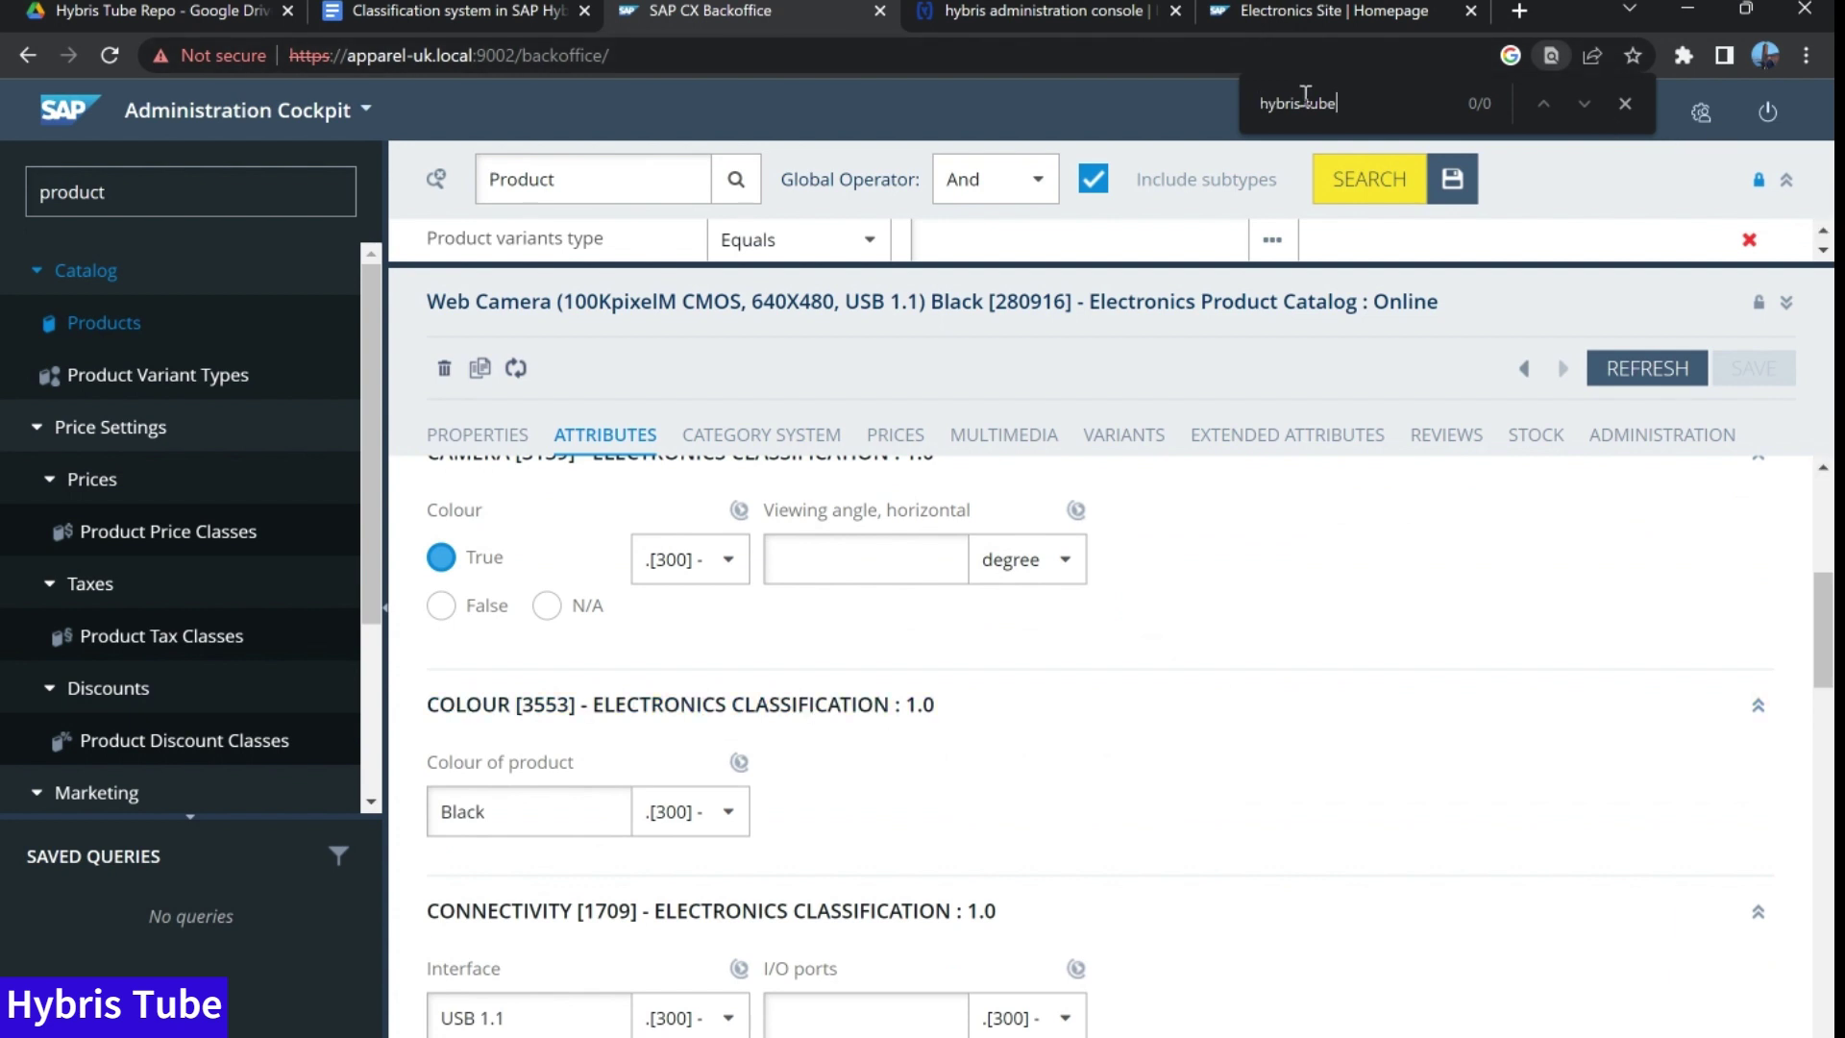
click(747, 446)
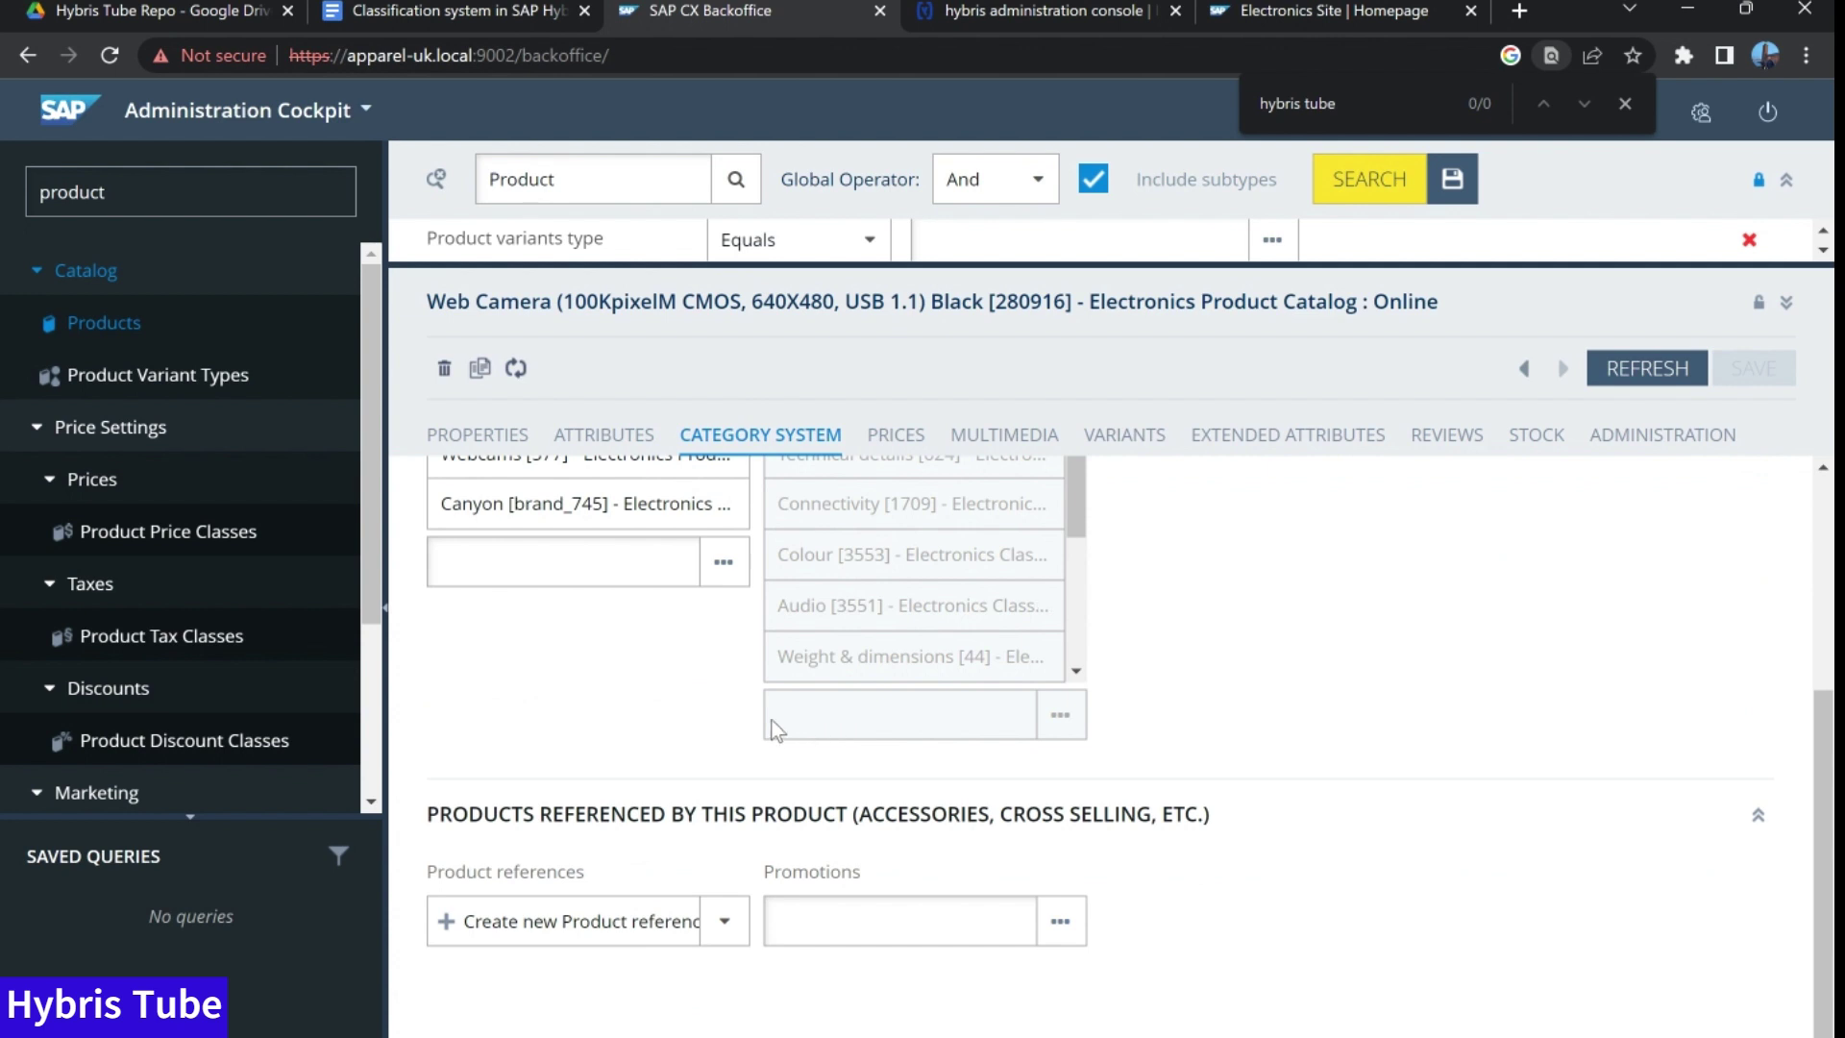
scroll(609, 712, up, 2)
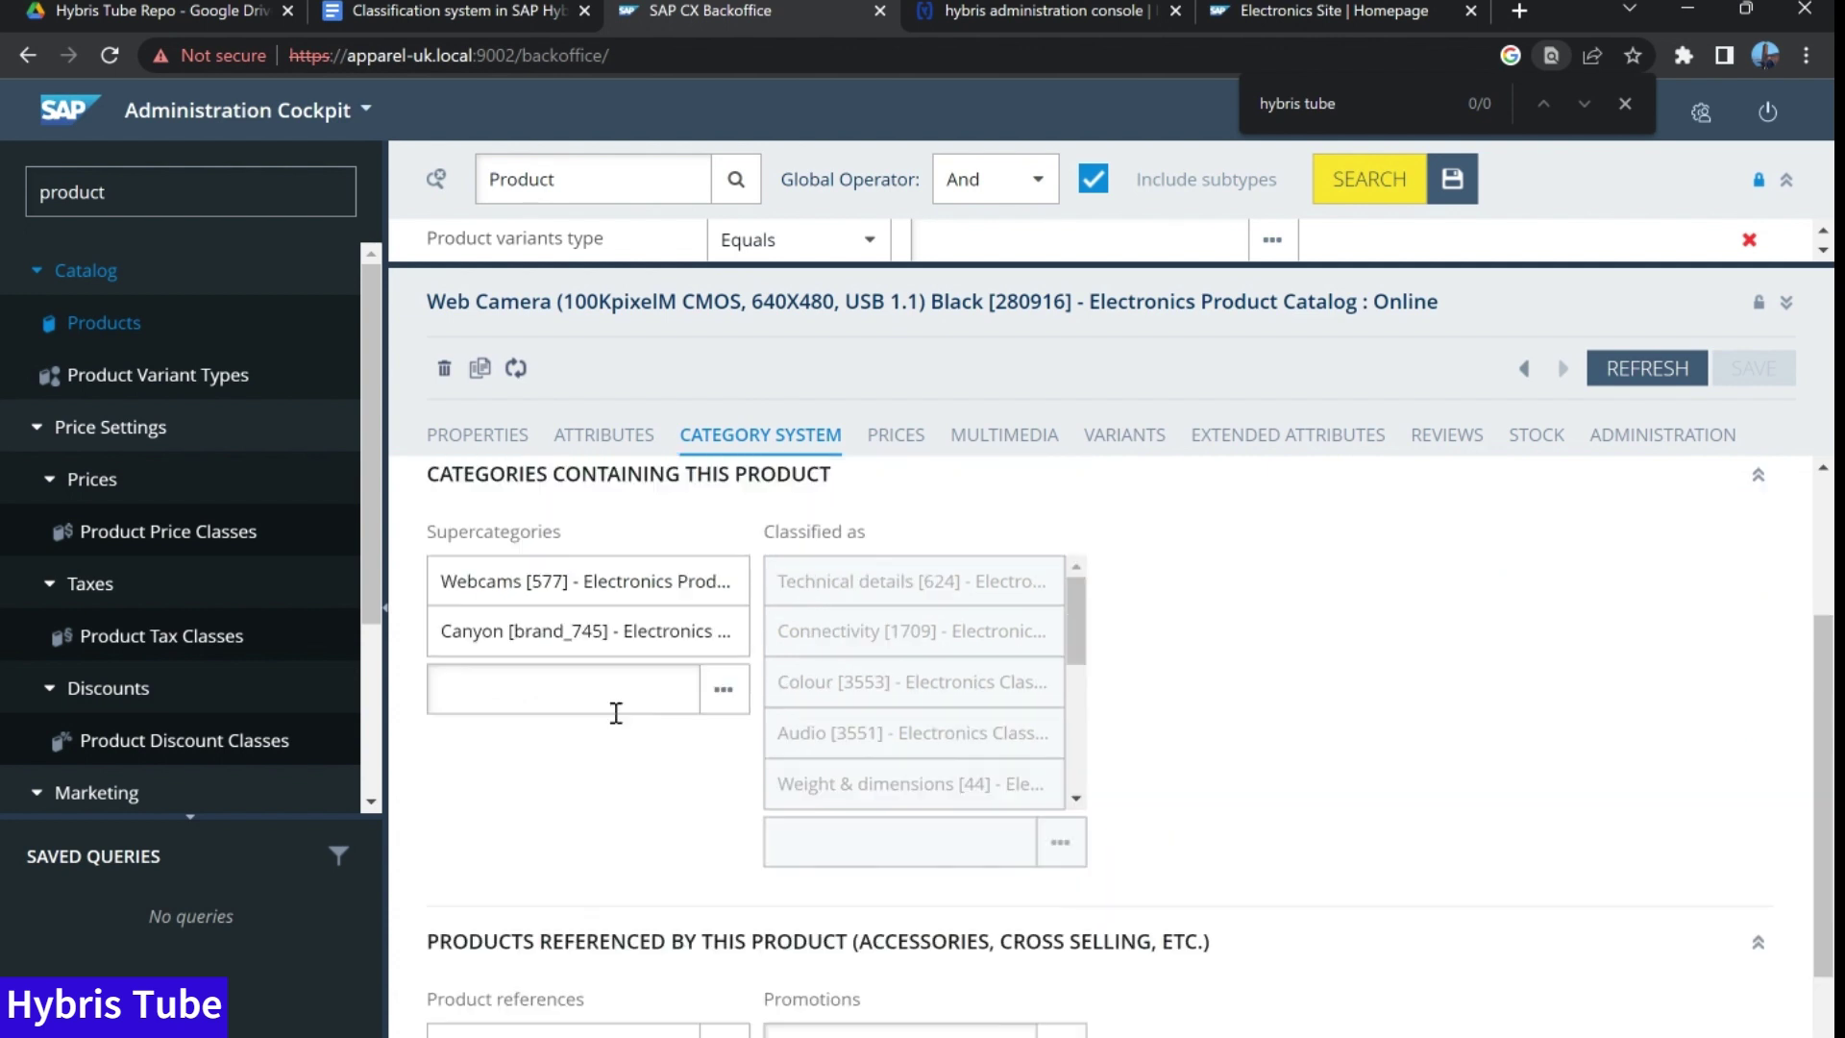
Add Samsung [brand_26] from the Online catalog as a supercategory, save, and recheck the attributes.
click(517, 686)
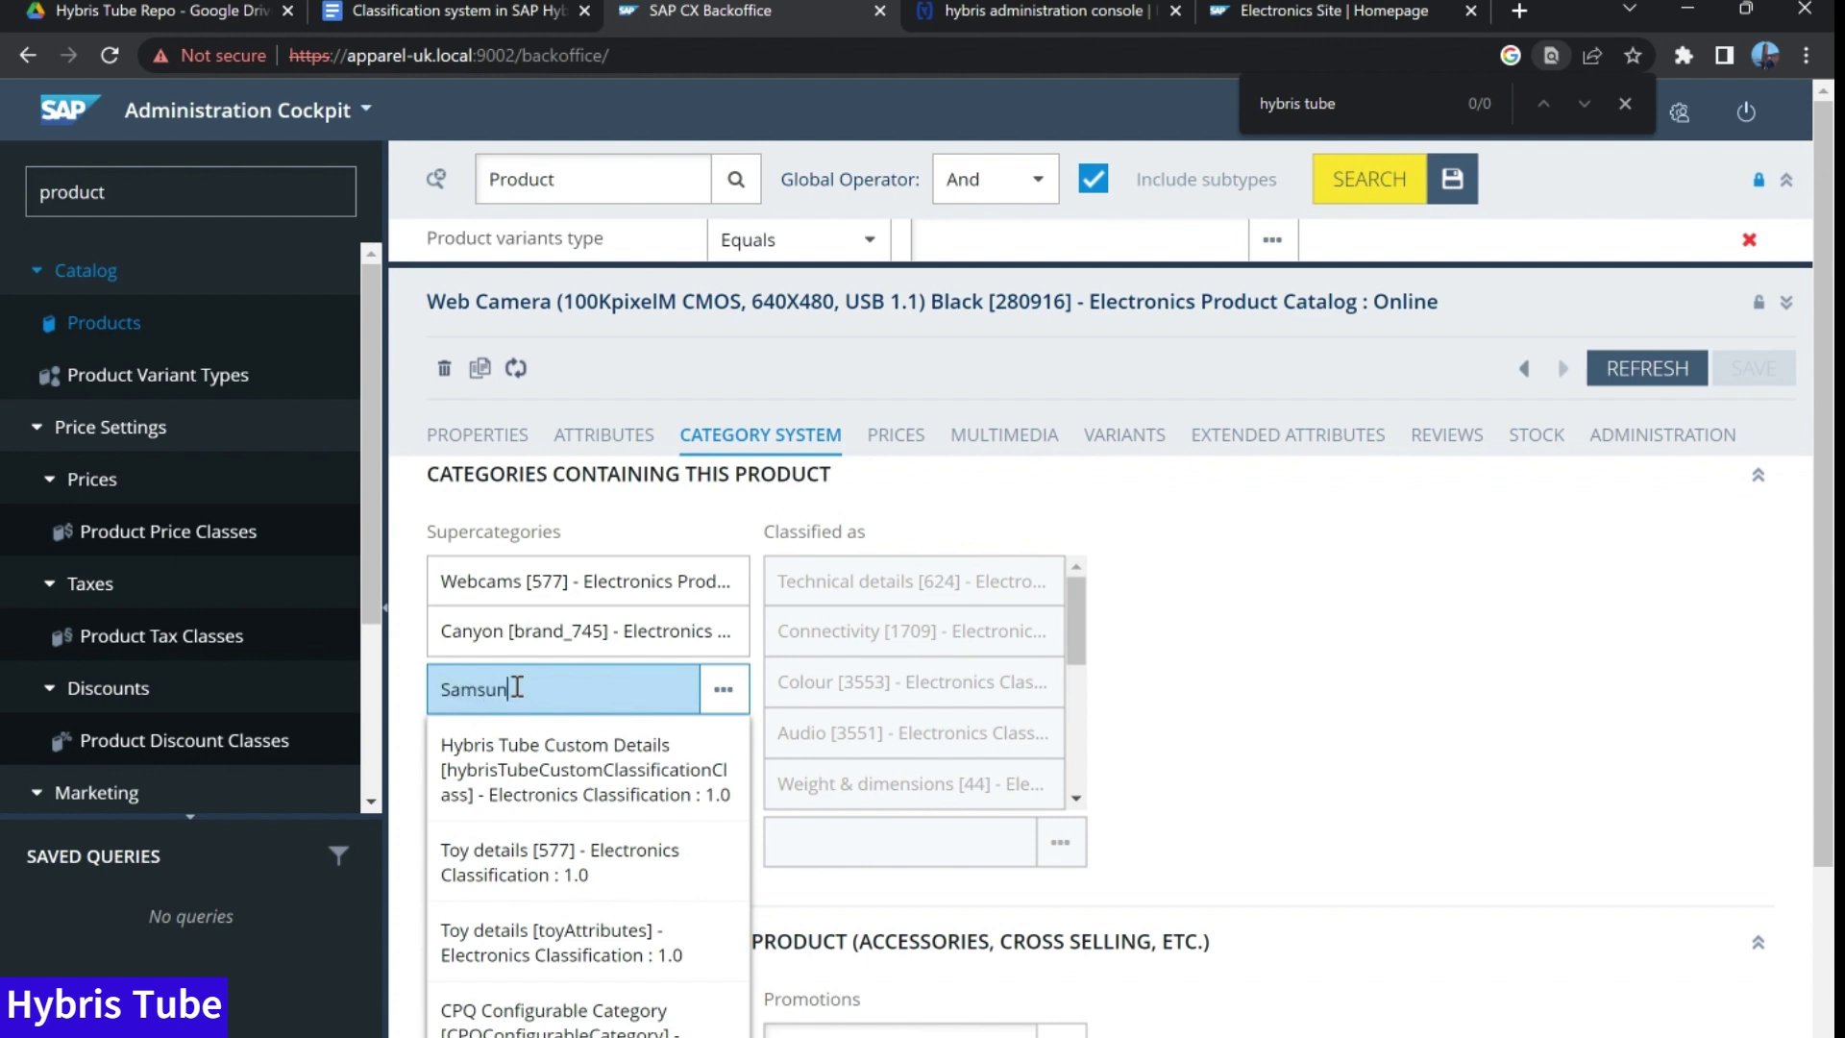
text(Samsung)
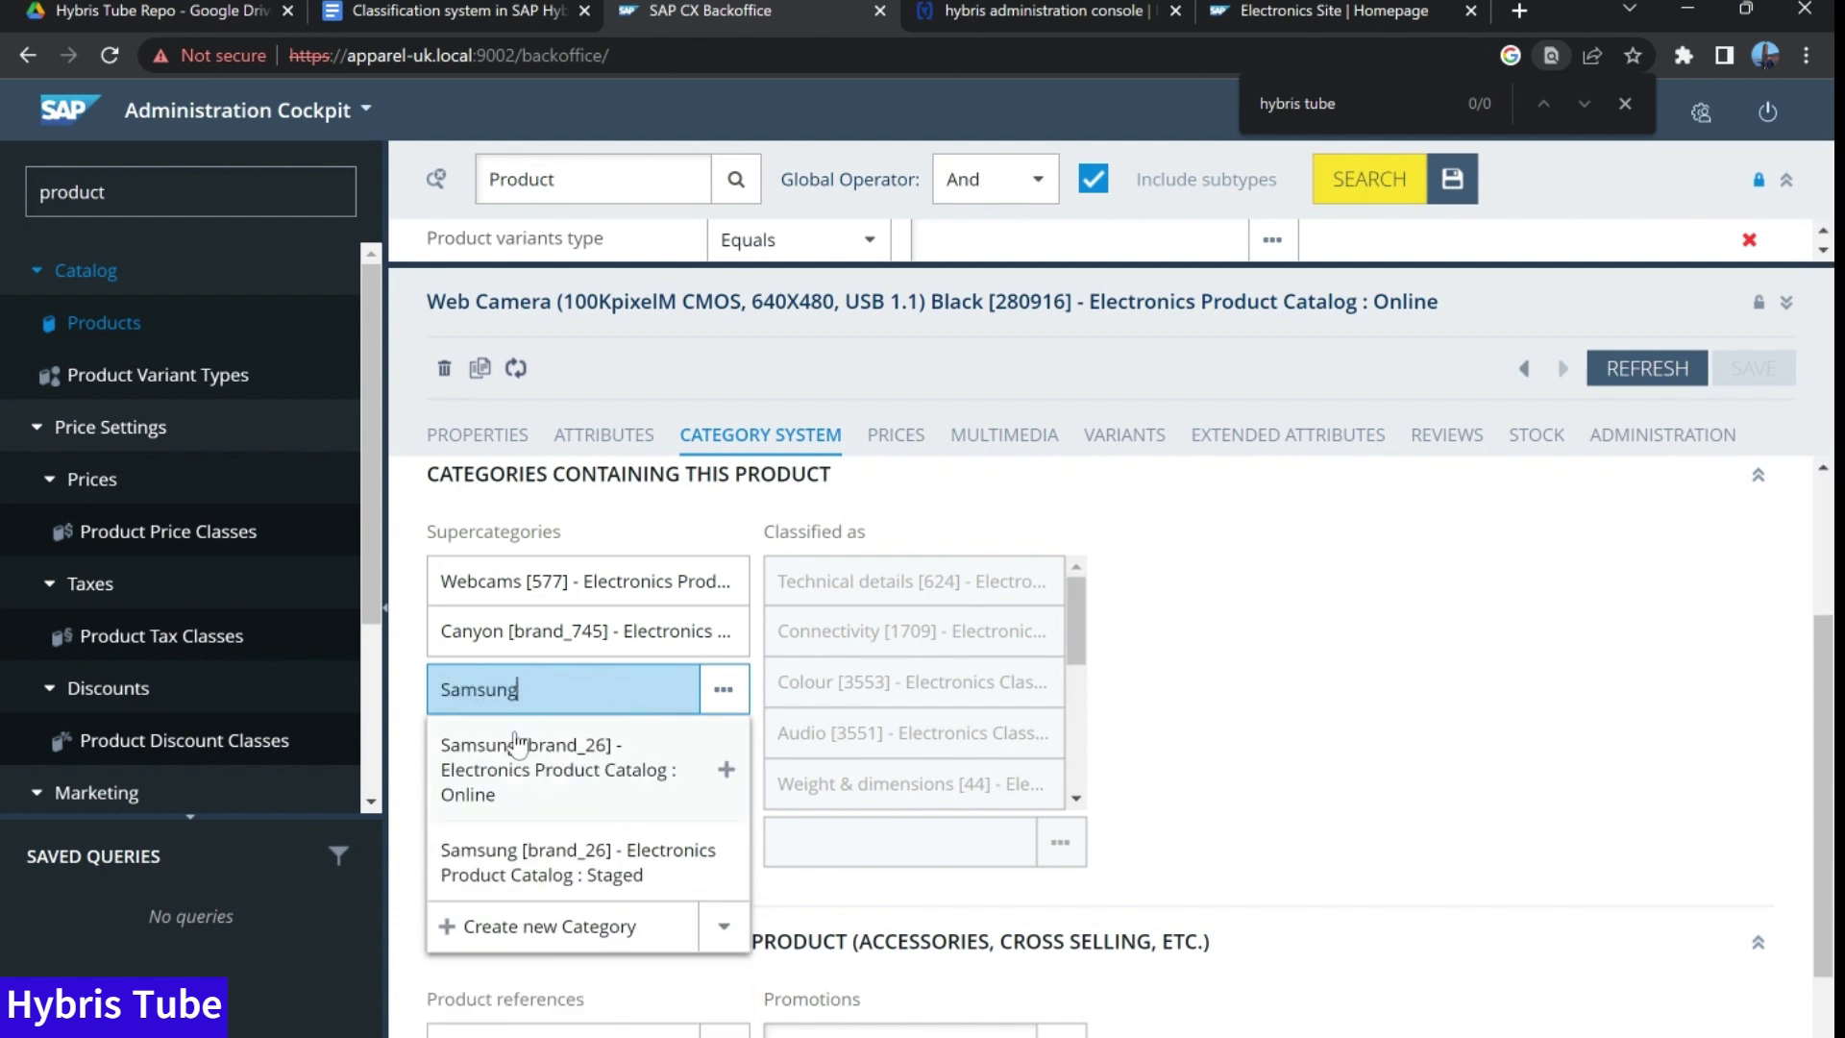
click(530, 771)
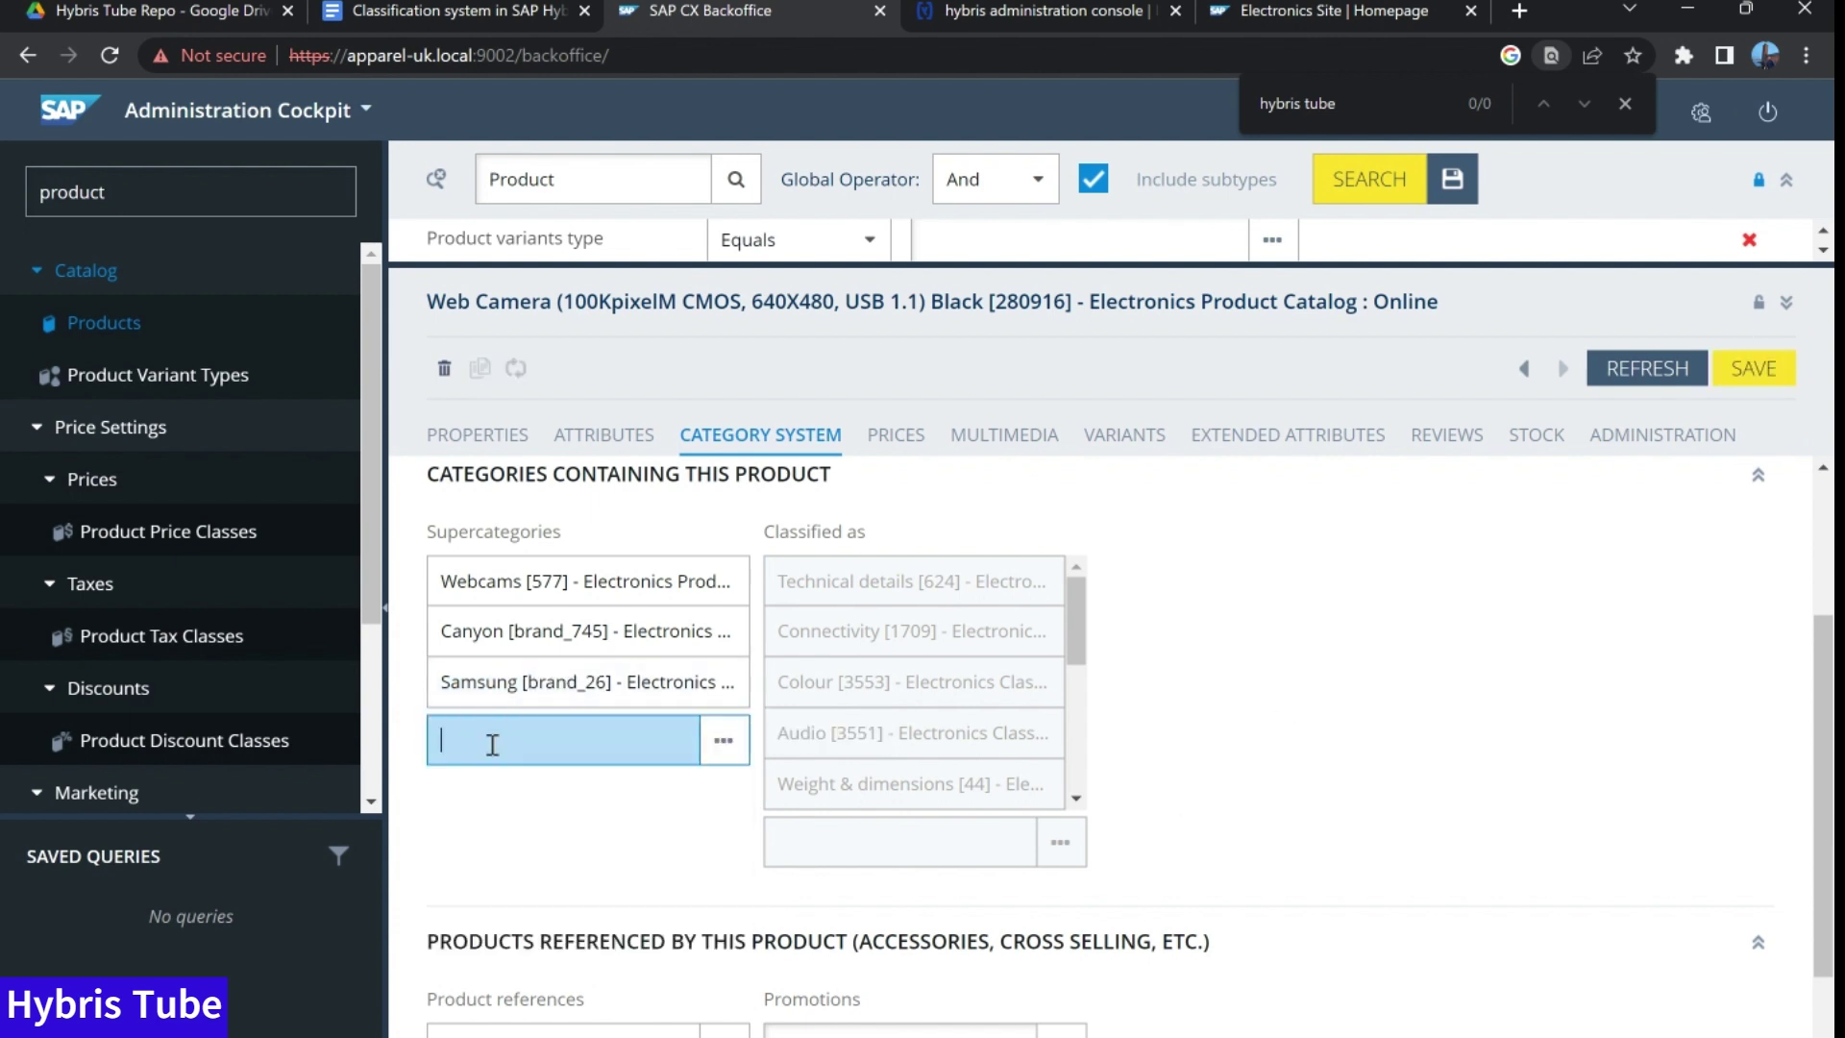
click(1753, 368)
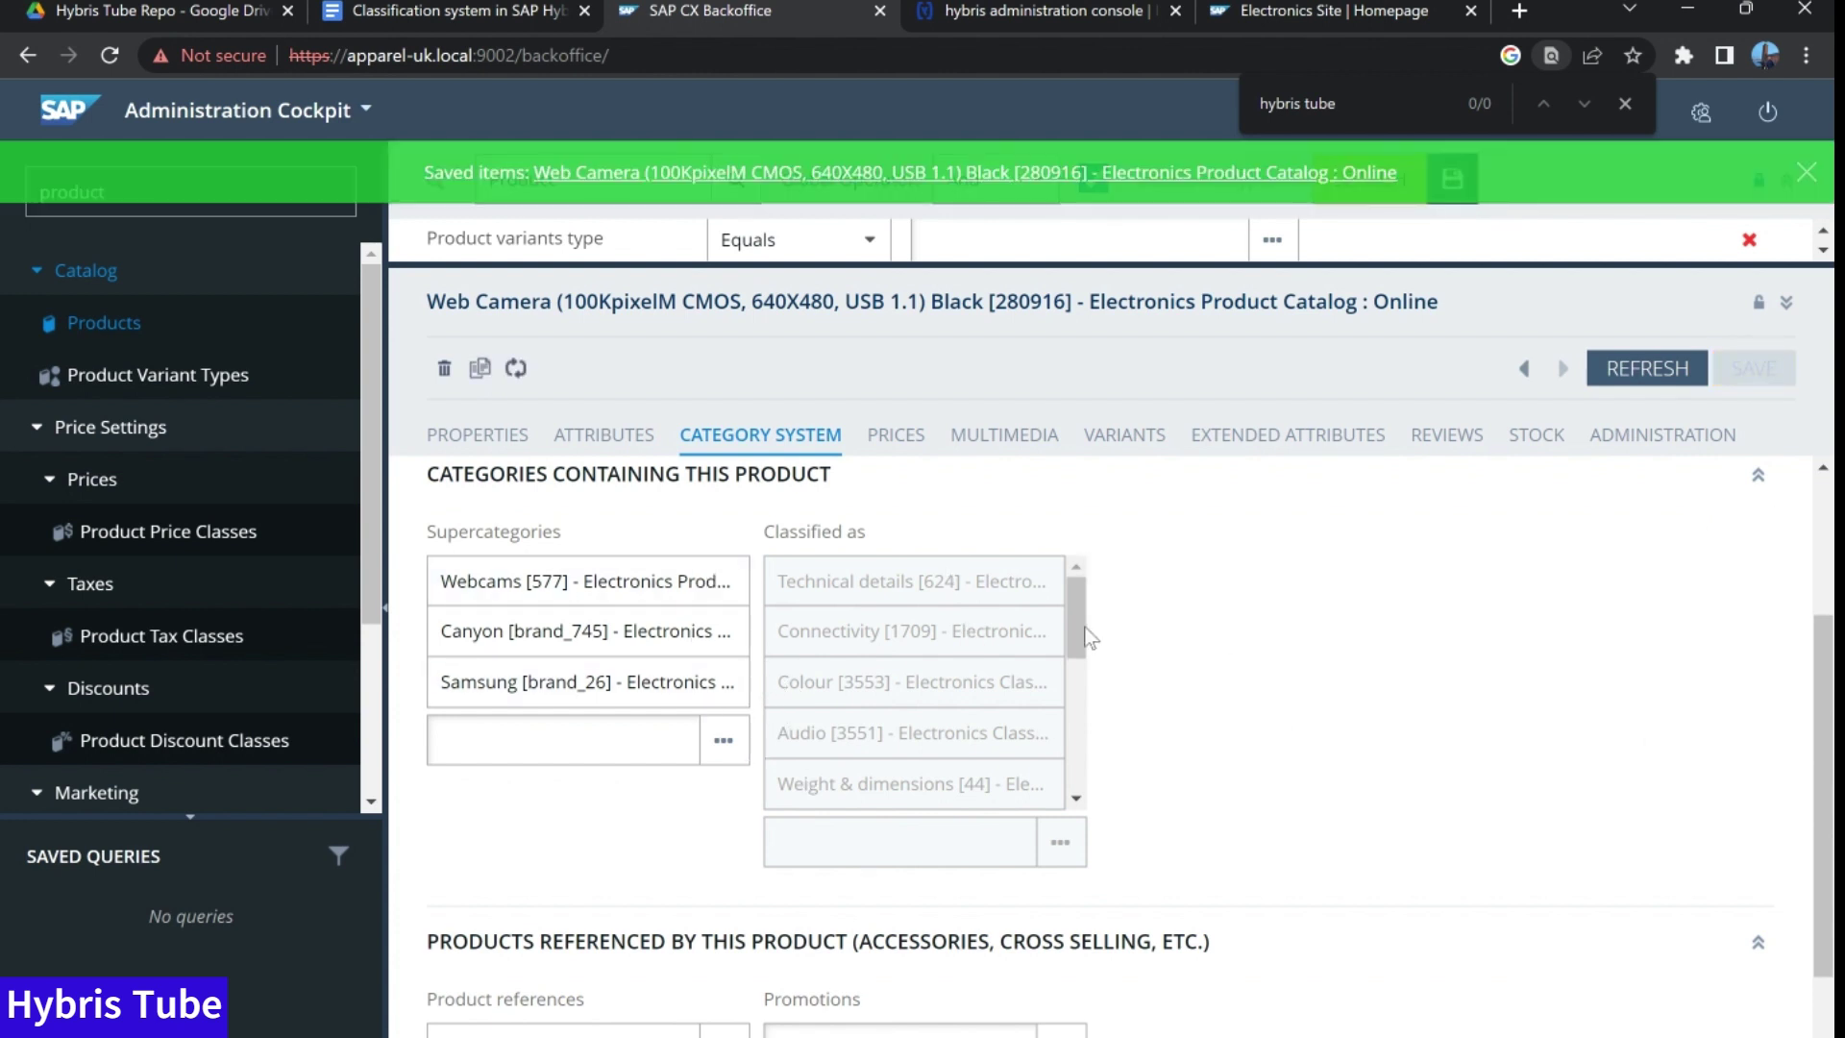
click(604, 435)
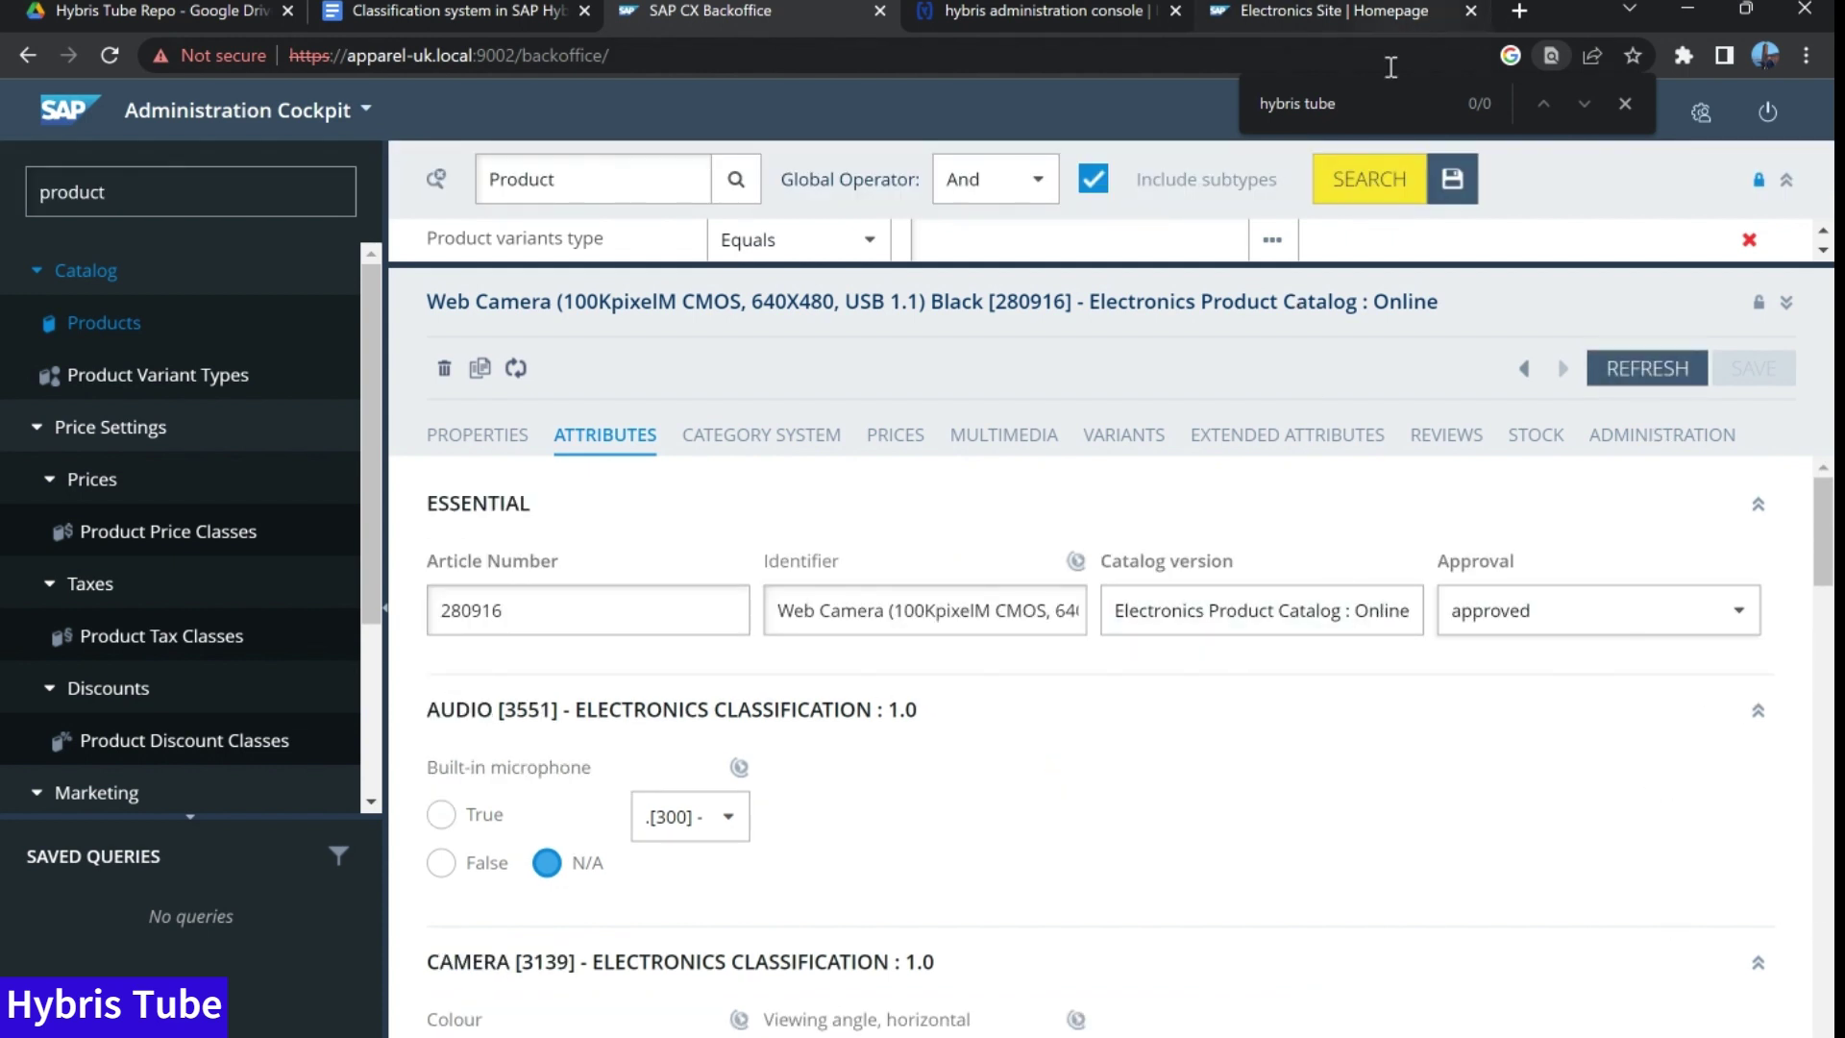
key(Return)
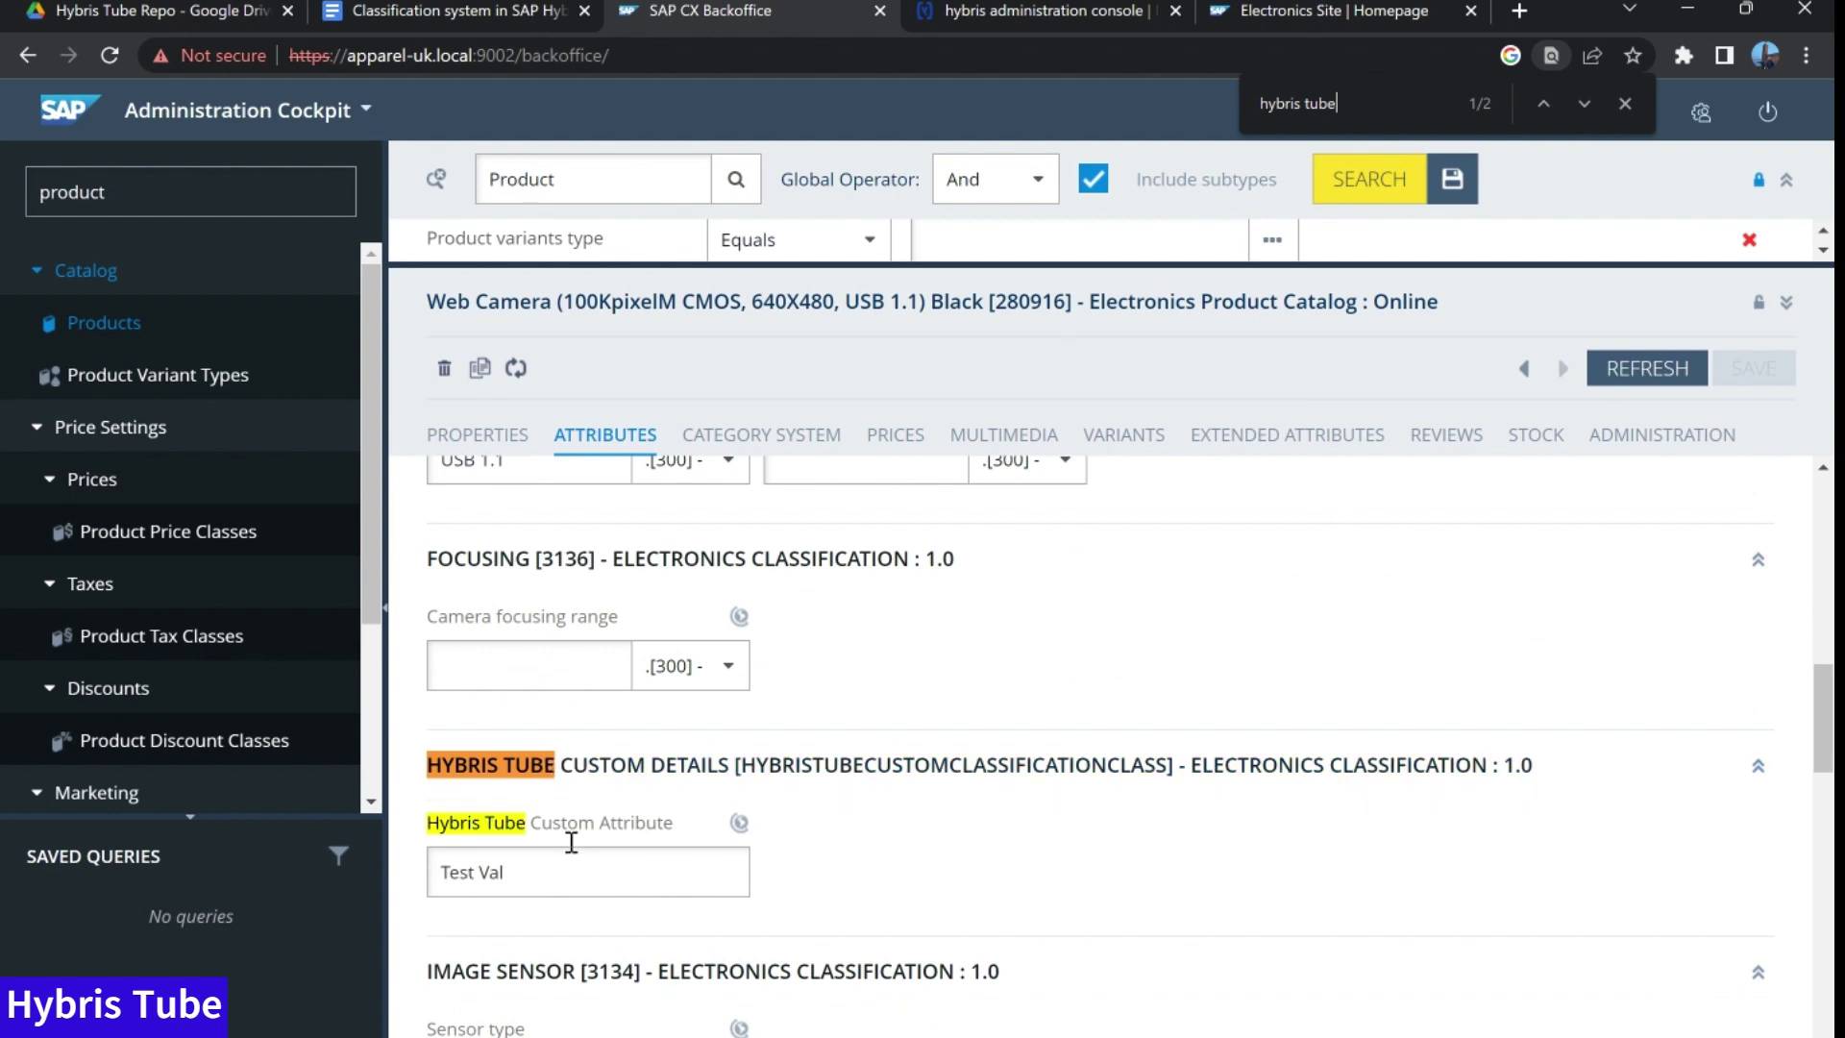
drag(428, 819, 670, 826)
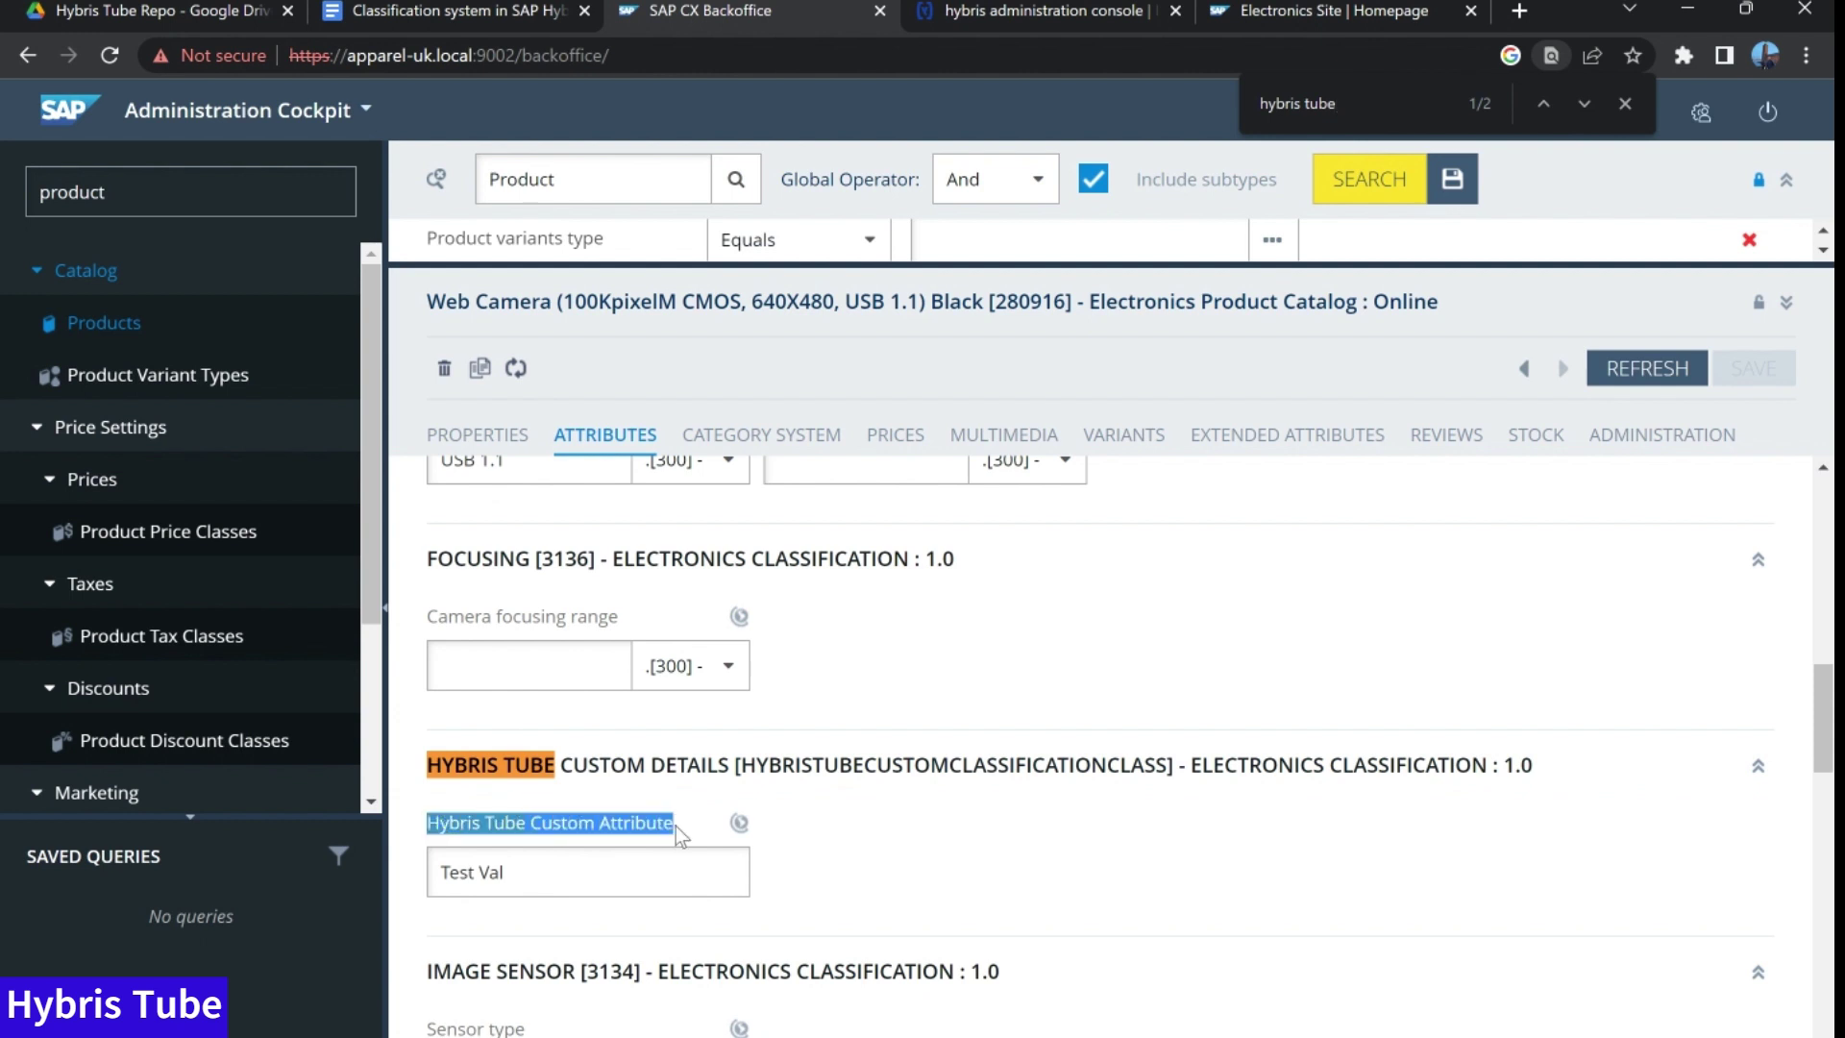
drag(507, 871, 482, 877)
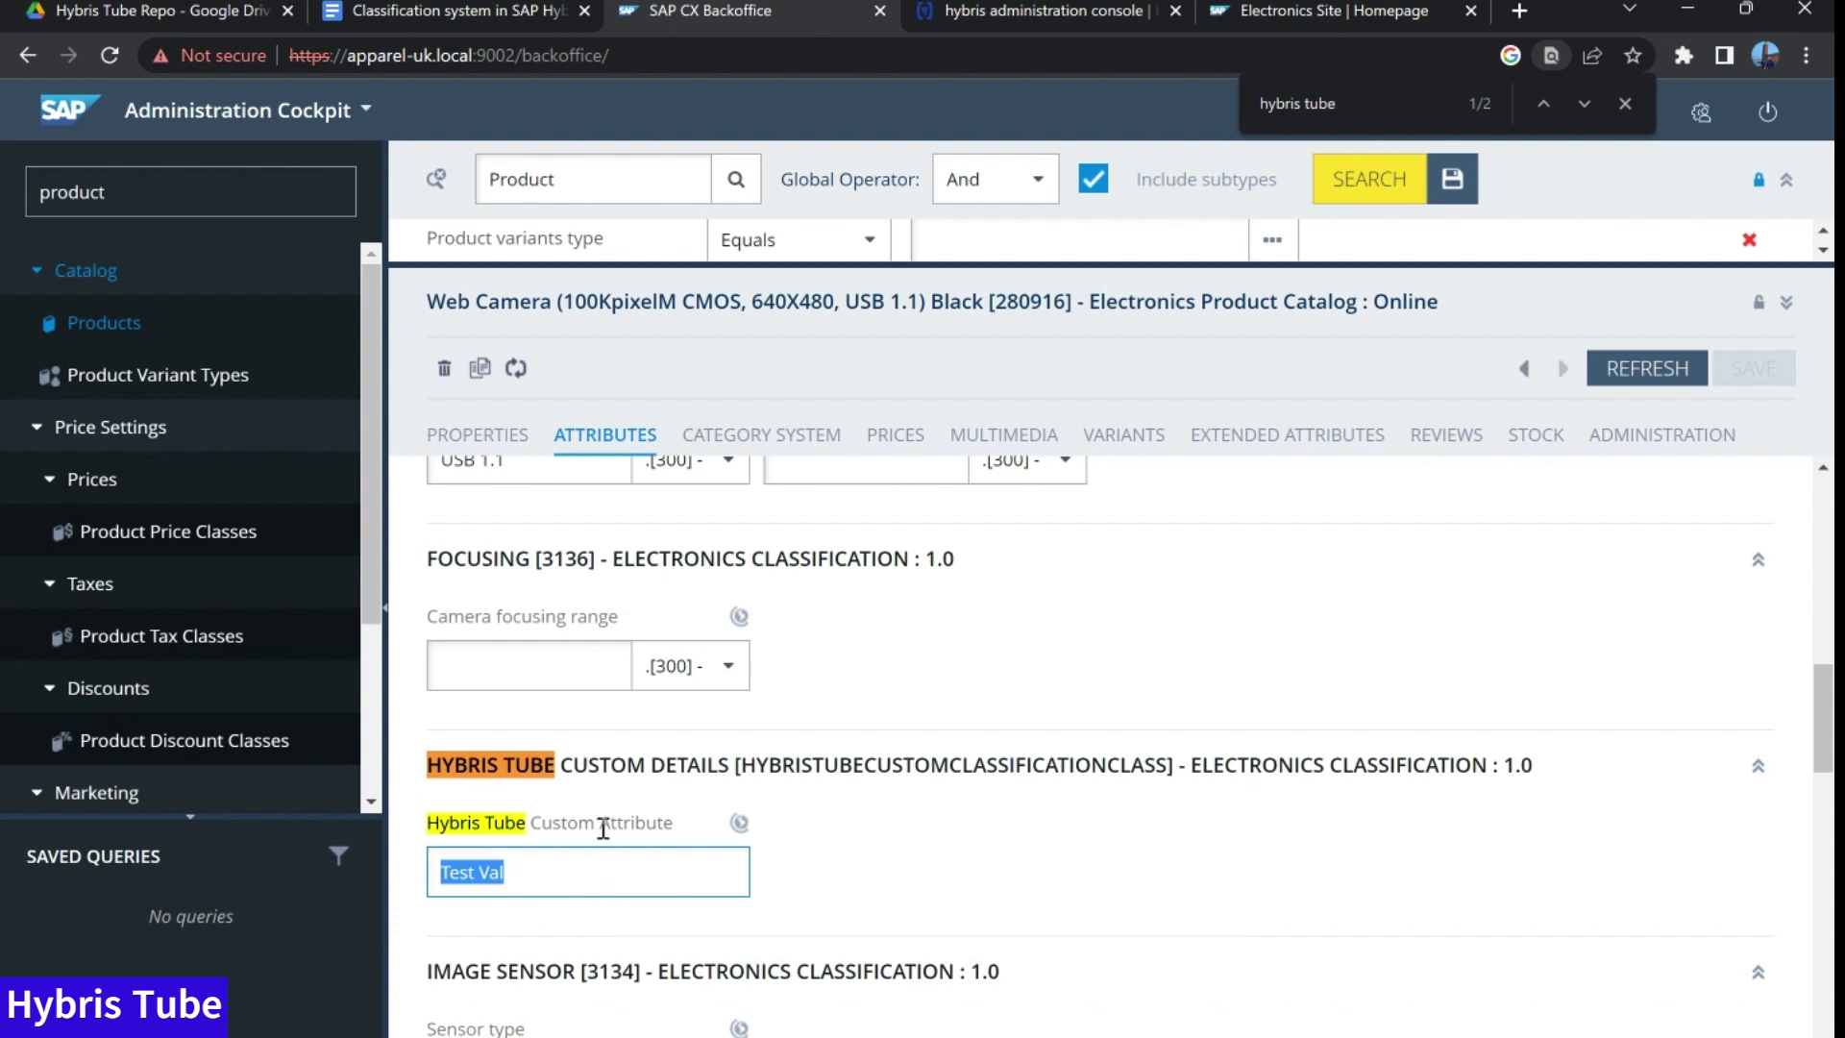
click(766, 437)
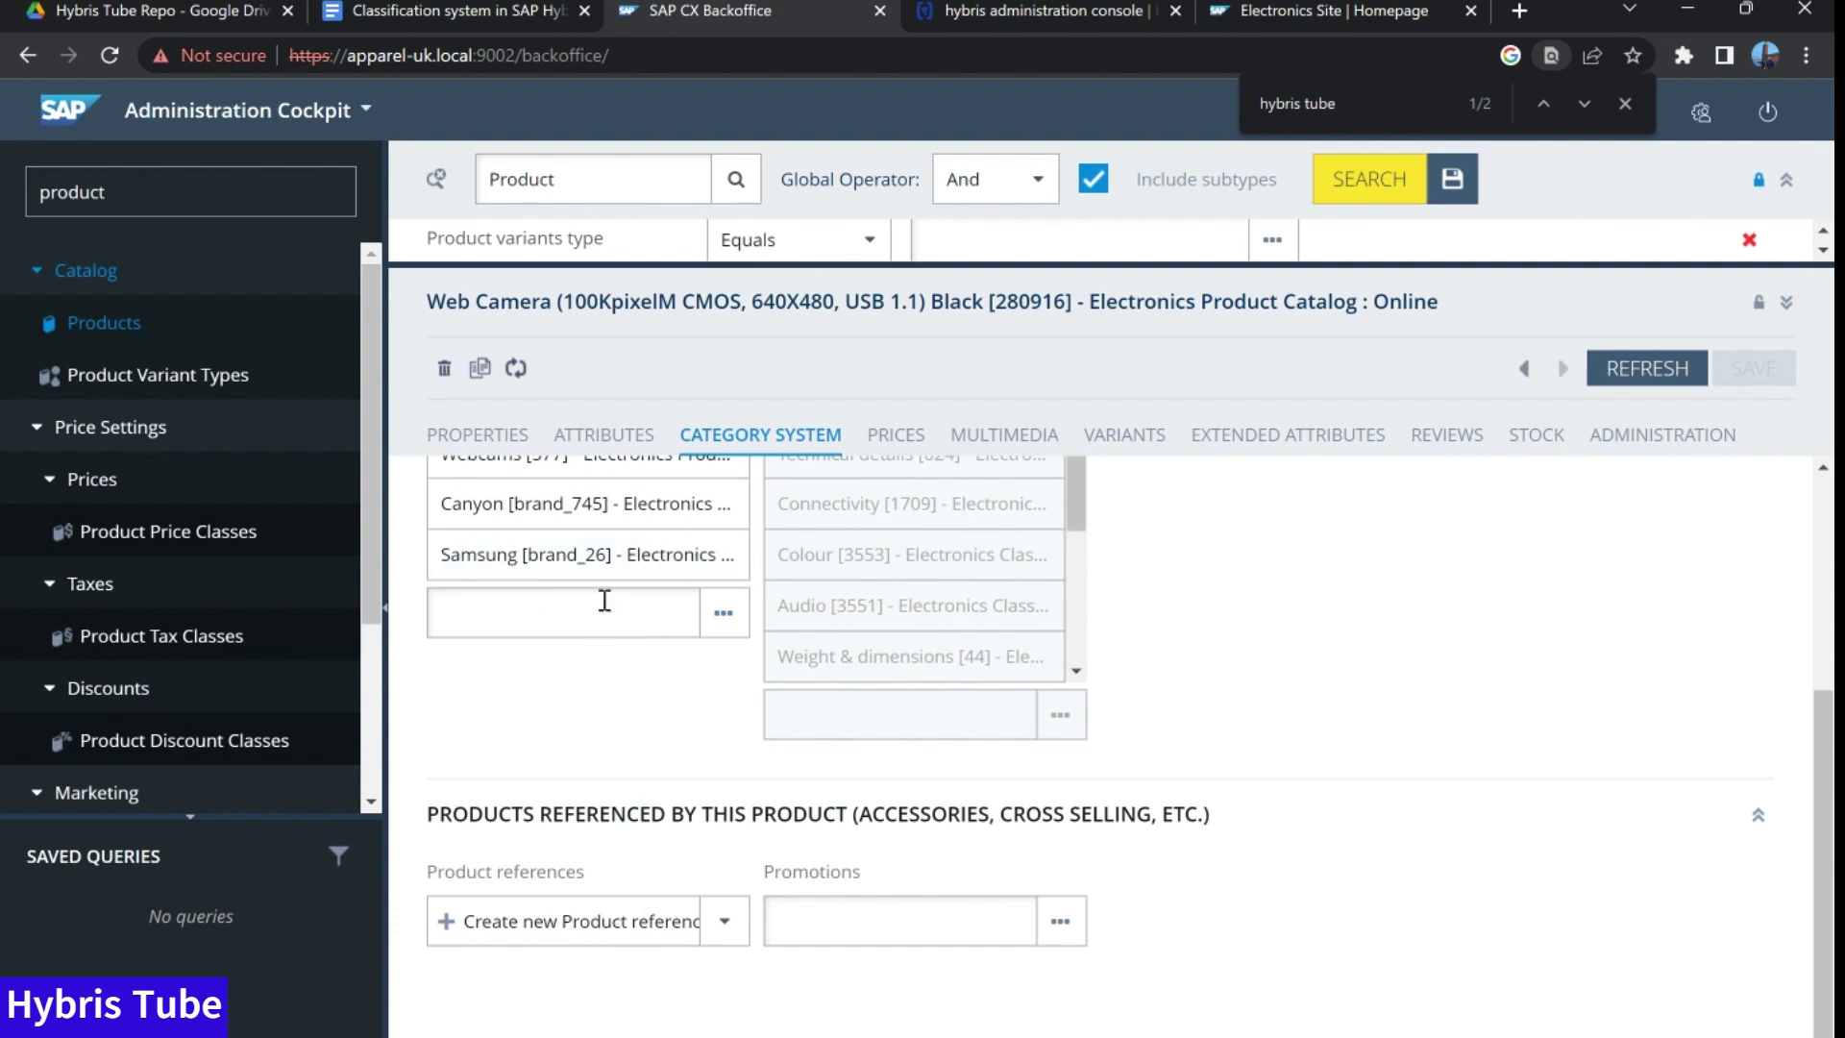
click(625, 440)
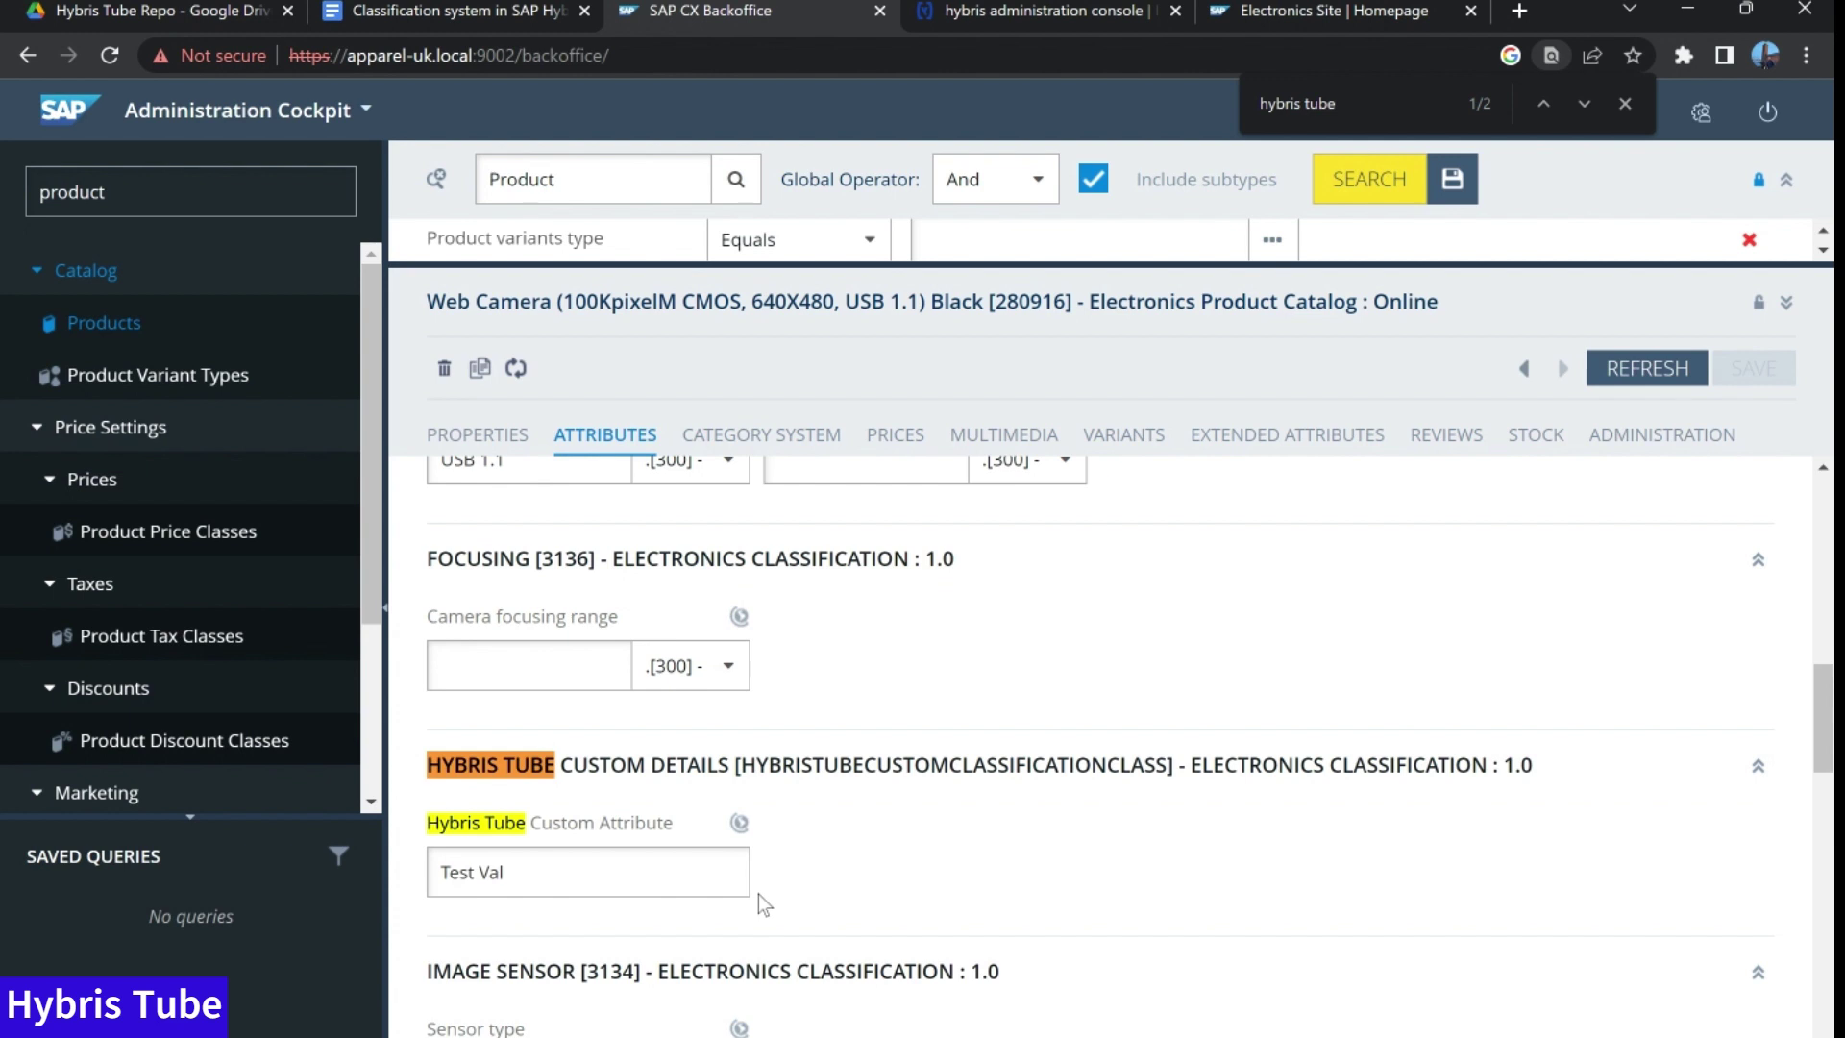
Delete Samsung [brand_26] from the Web Camera's supercategories, save, and refresh its attributes.
click(760, 440)
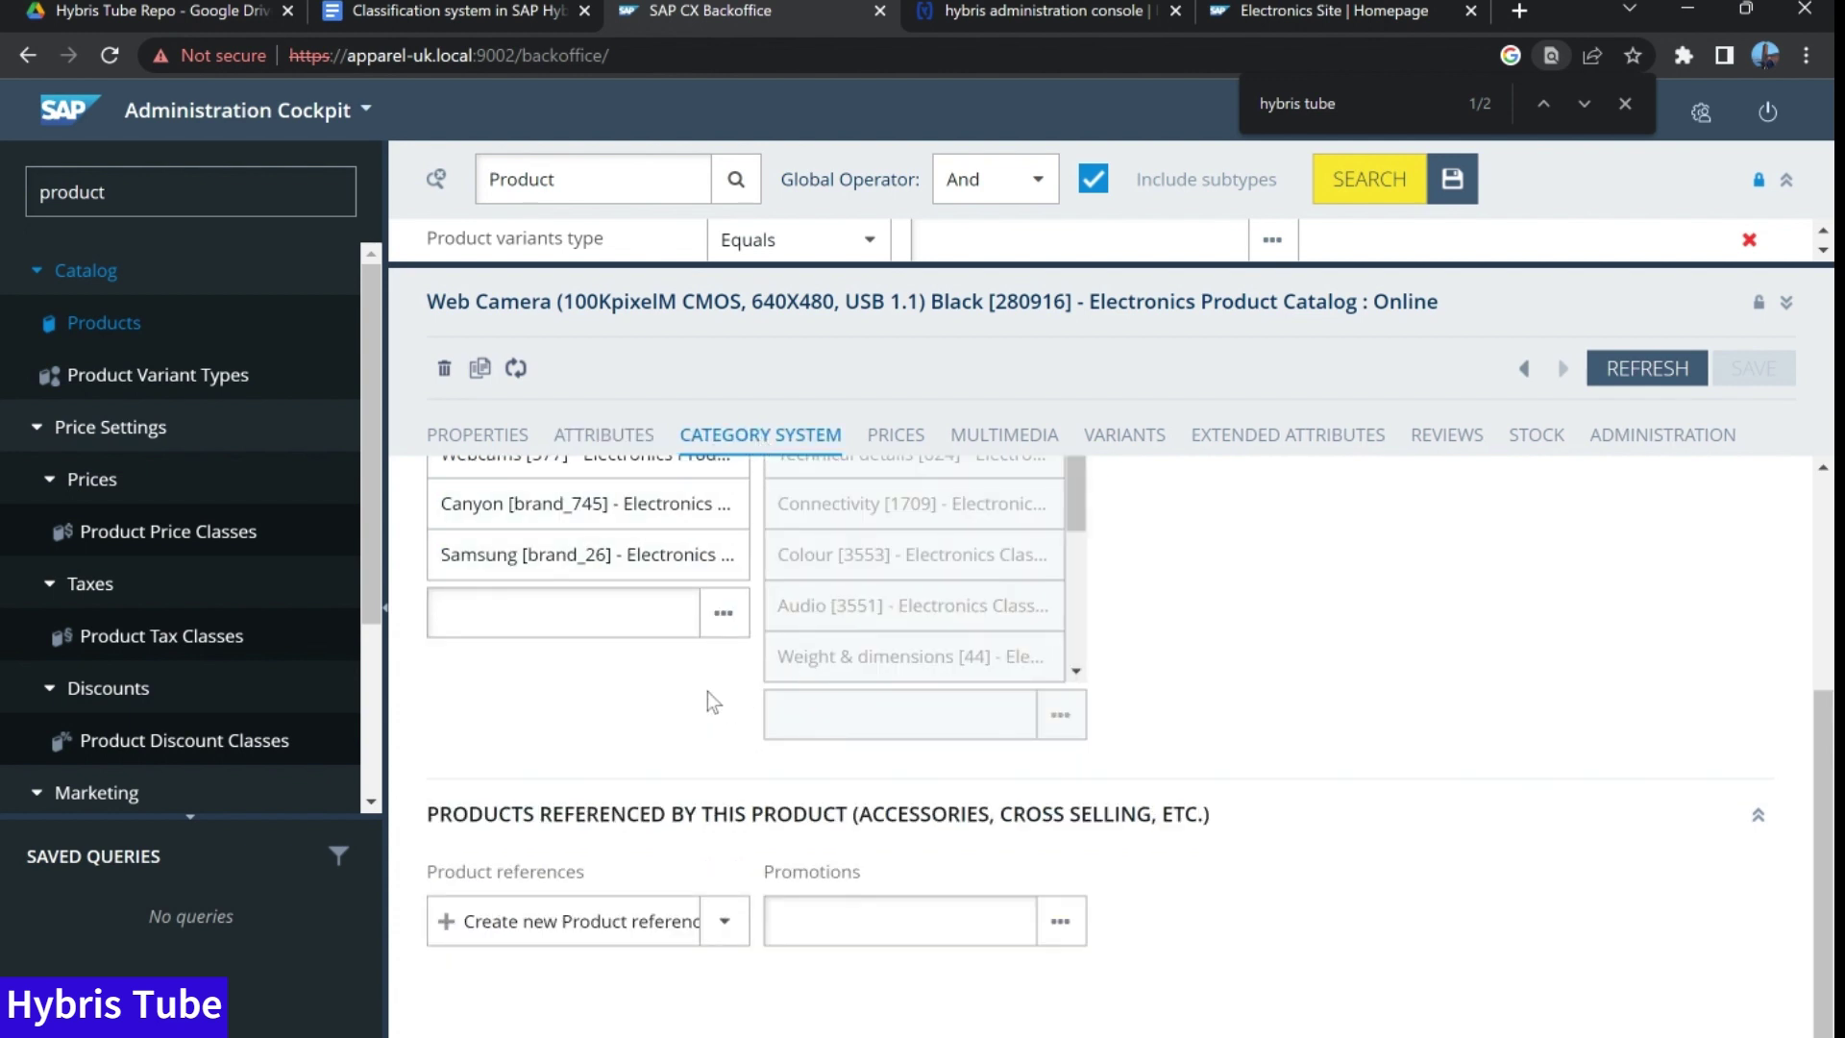
mouse_move(715, 565)
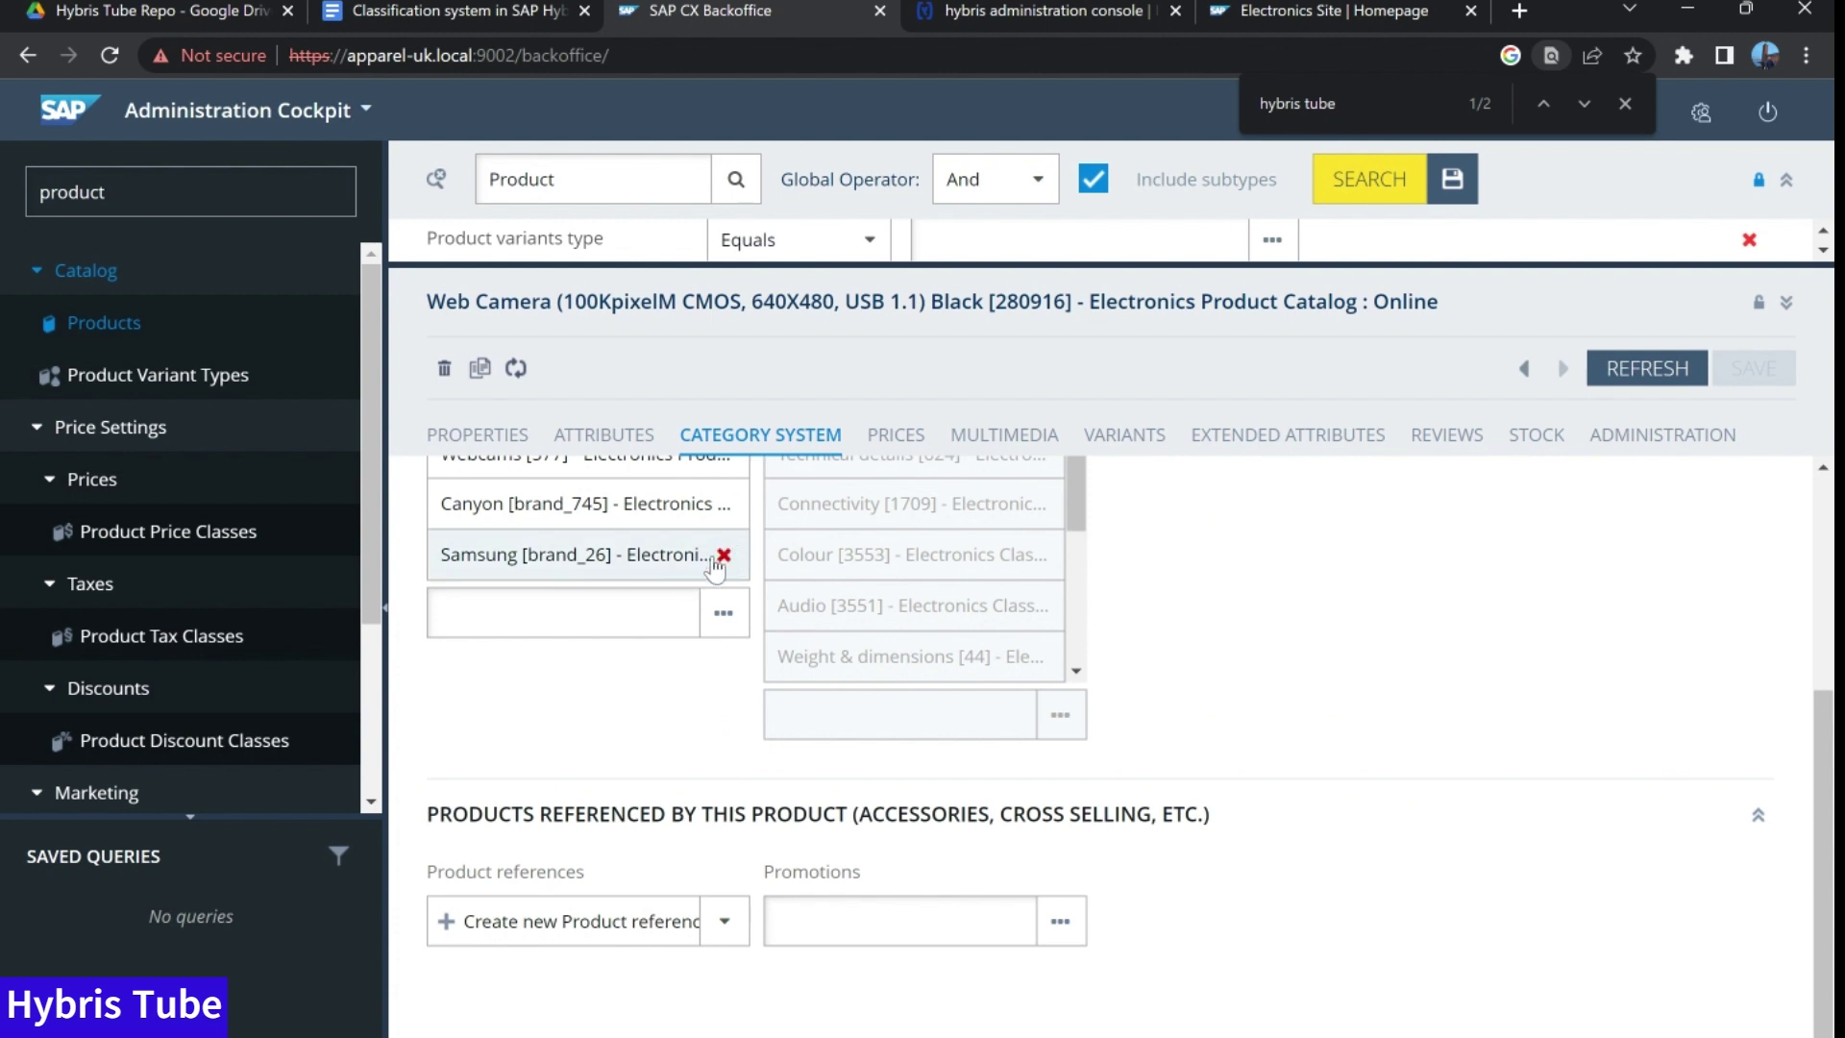
click(723, 555)
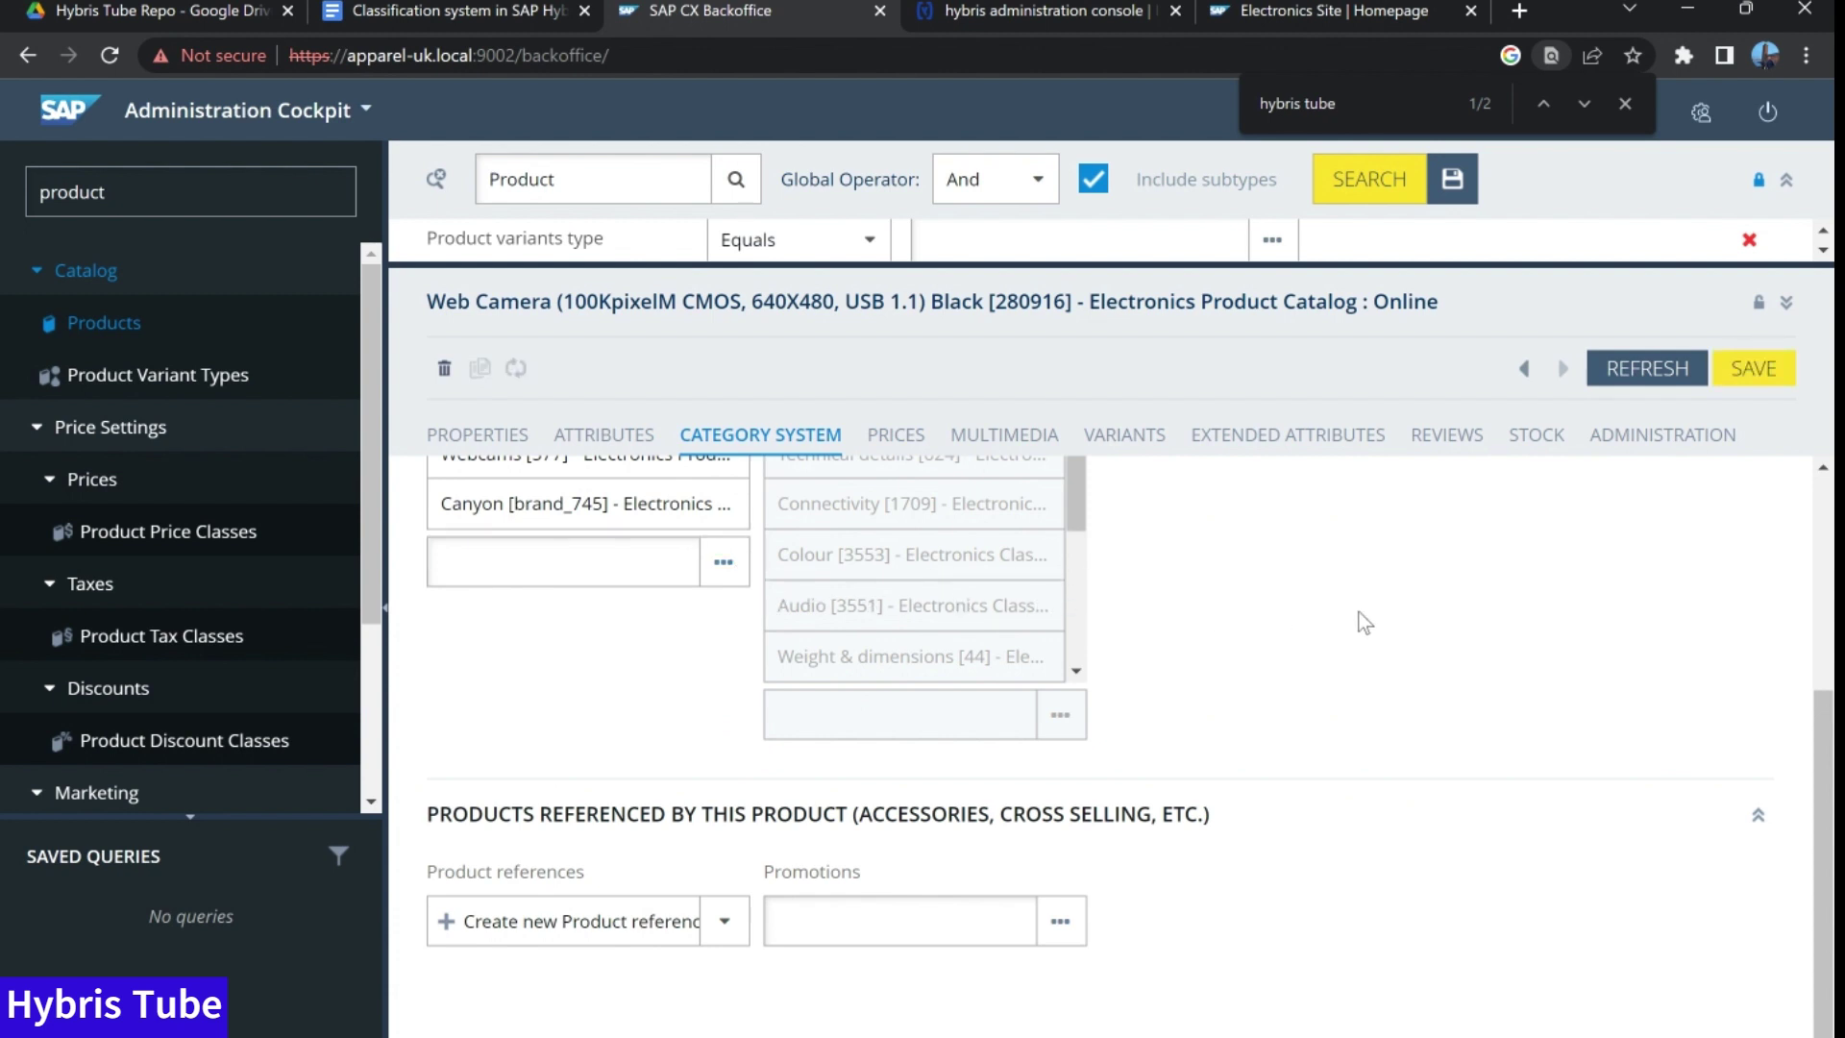
click(1754, 368)
click(606, 438)
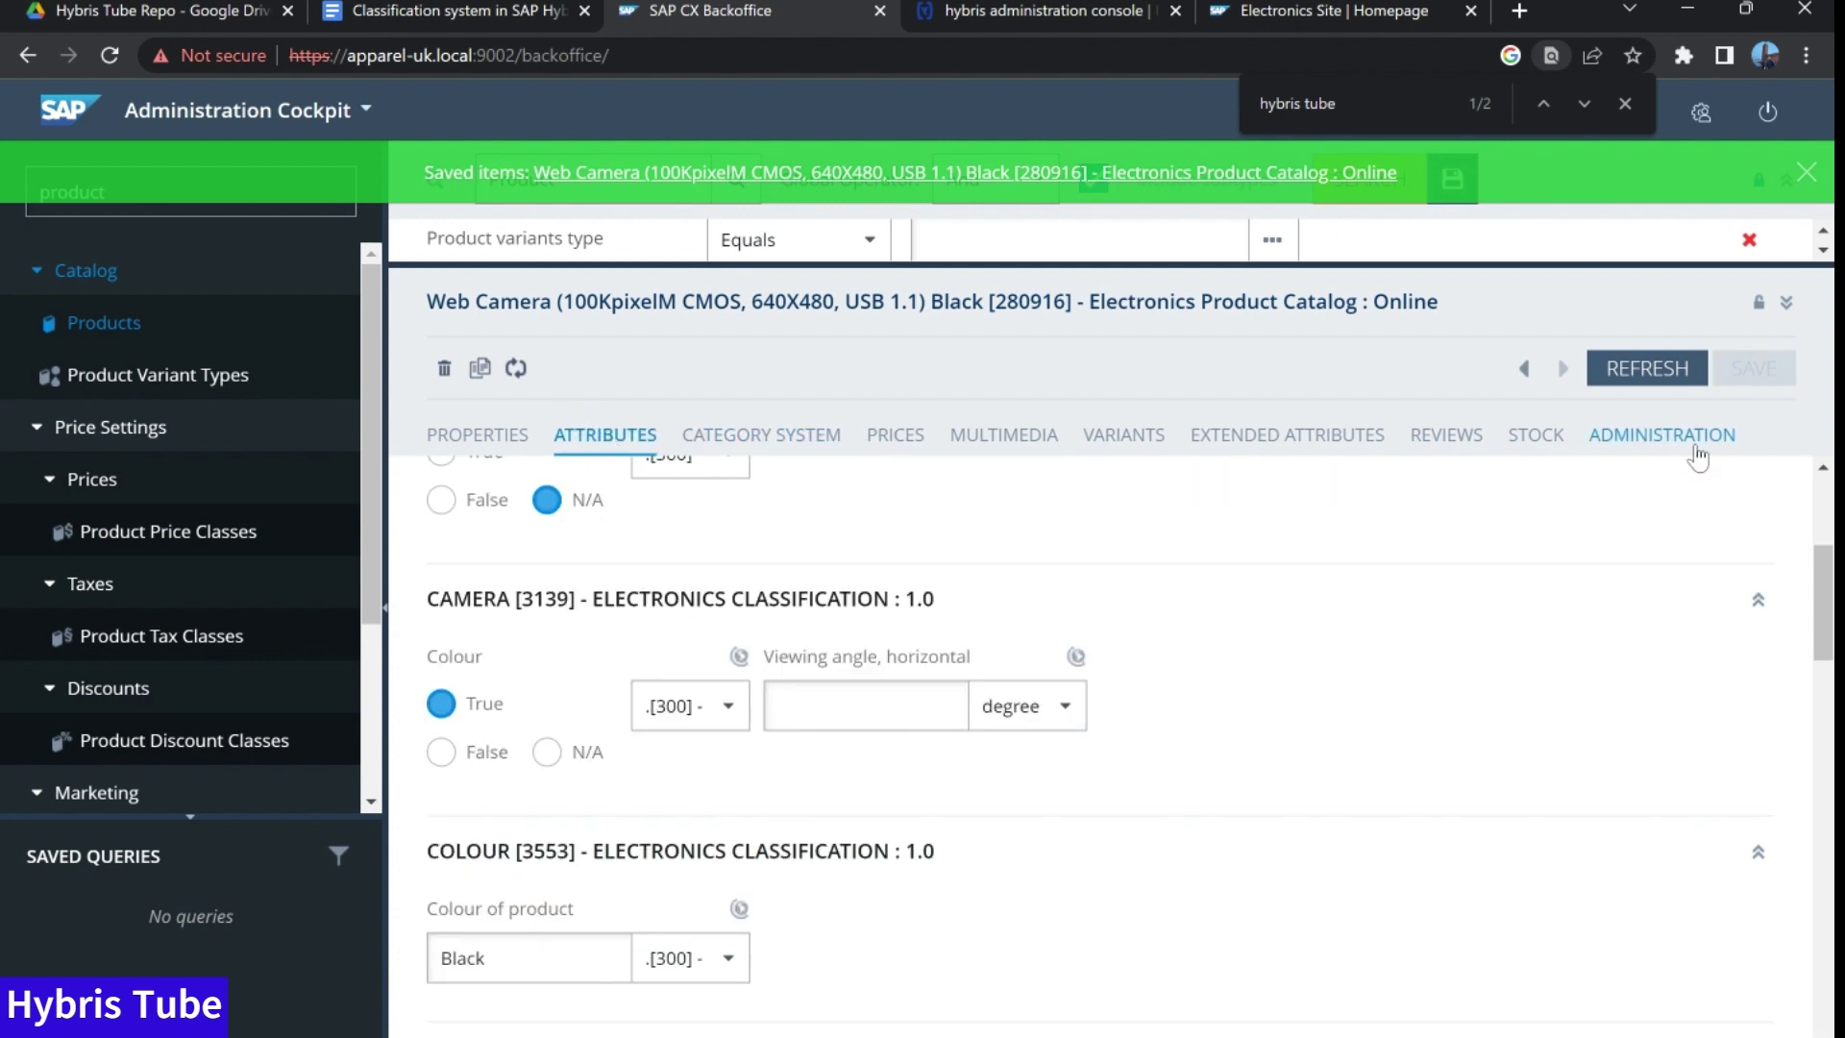
click(1630, 373)
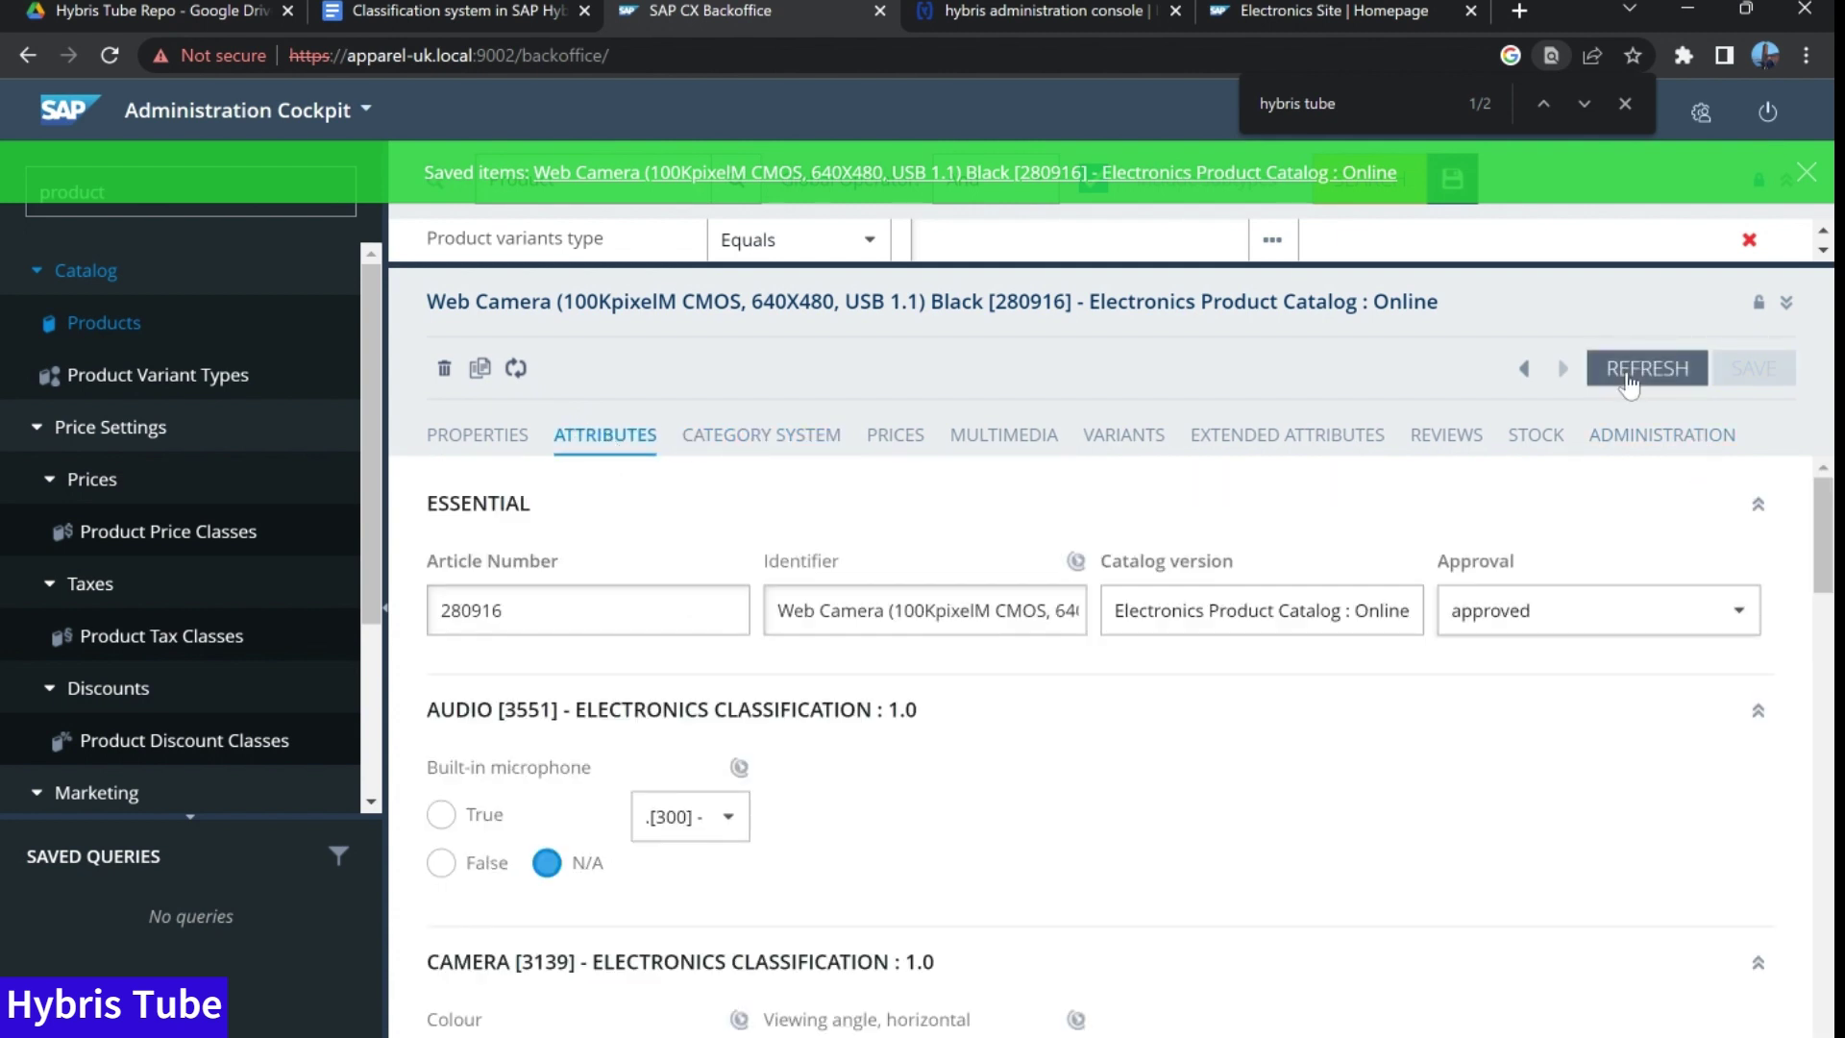
click(1381, 108)
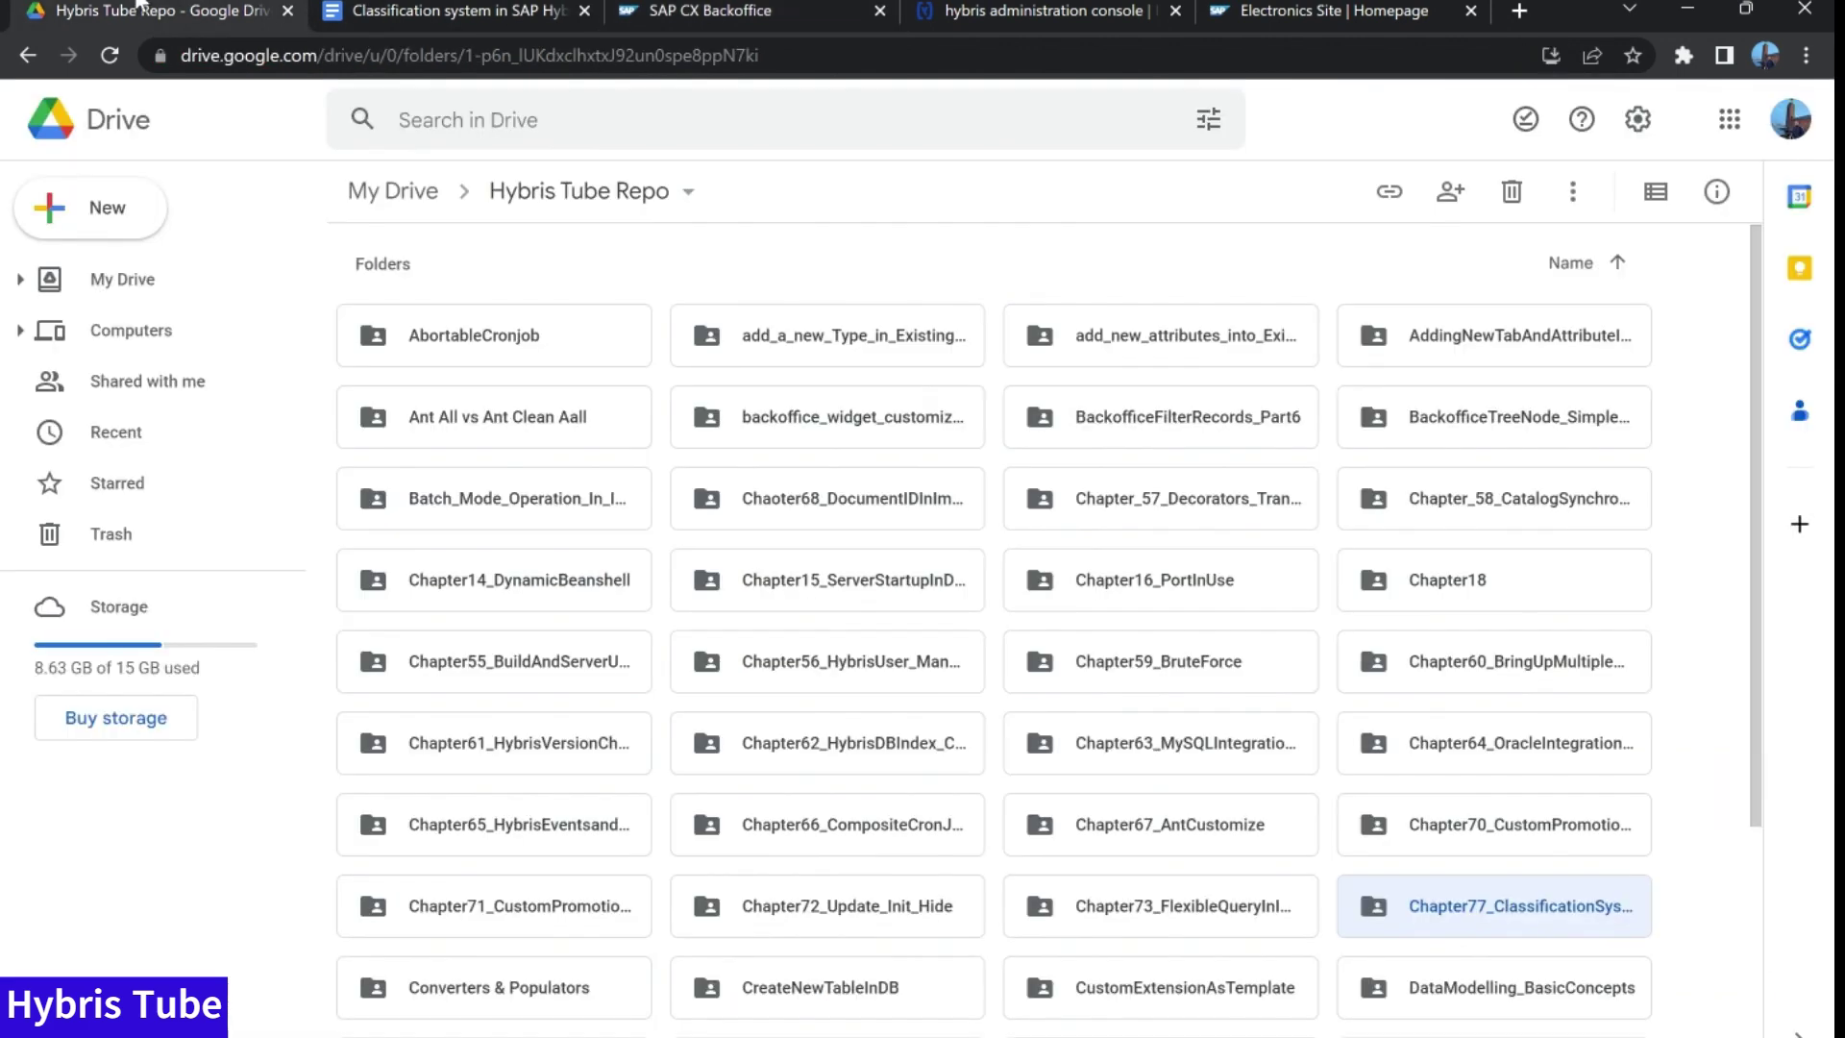
Open the Chapter77 folder in the Hybris Tube Repo drive and view the classification notes document from the top.
click(159, 11)
double_click(1528, 904)
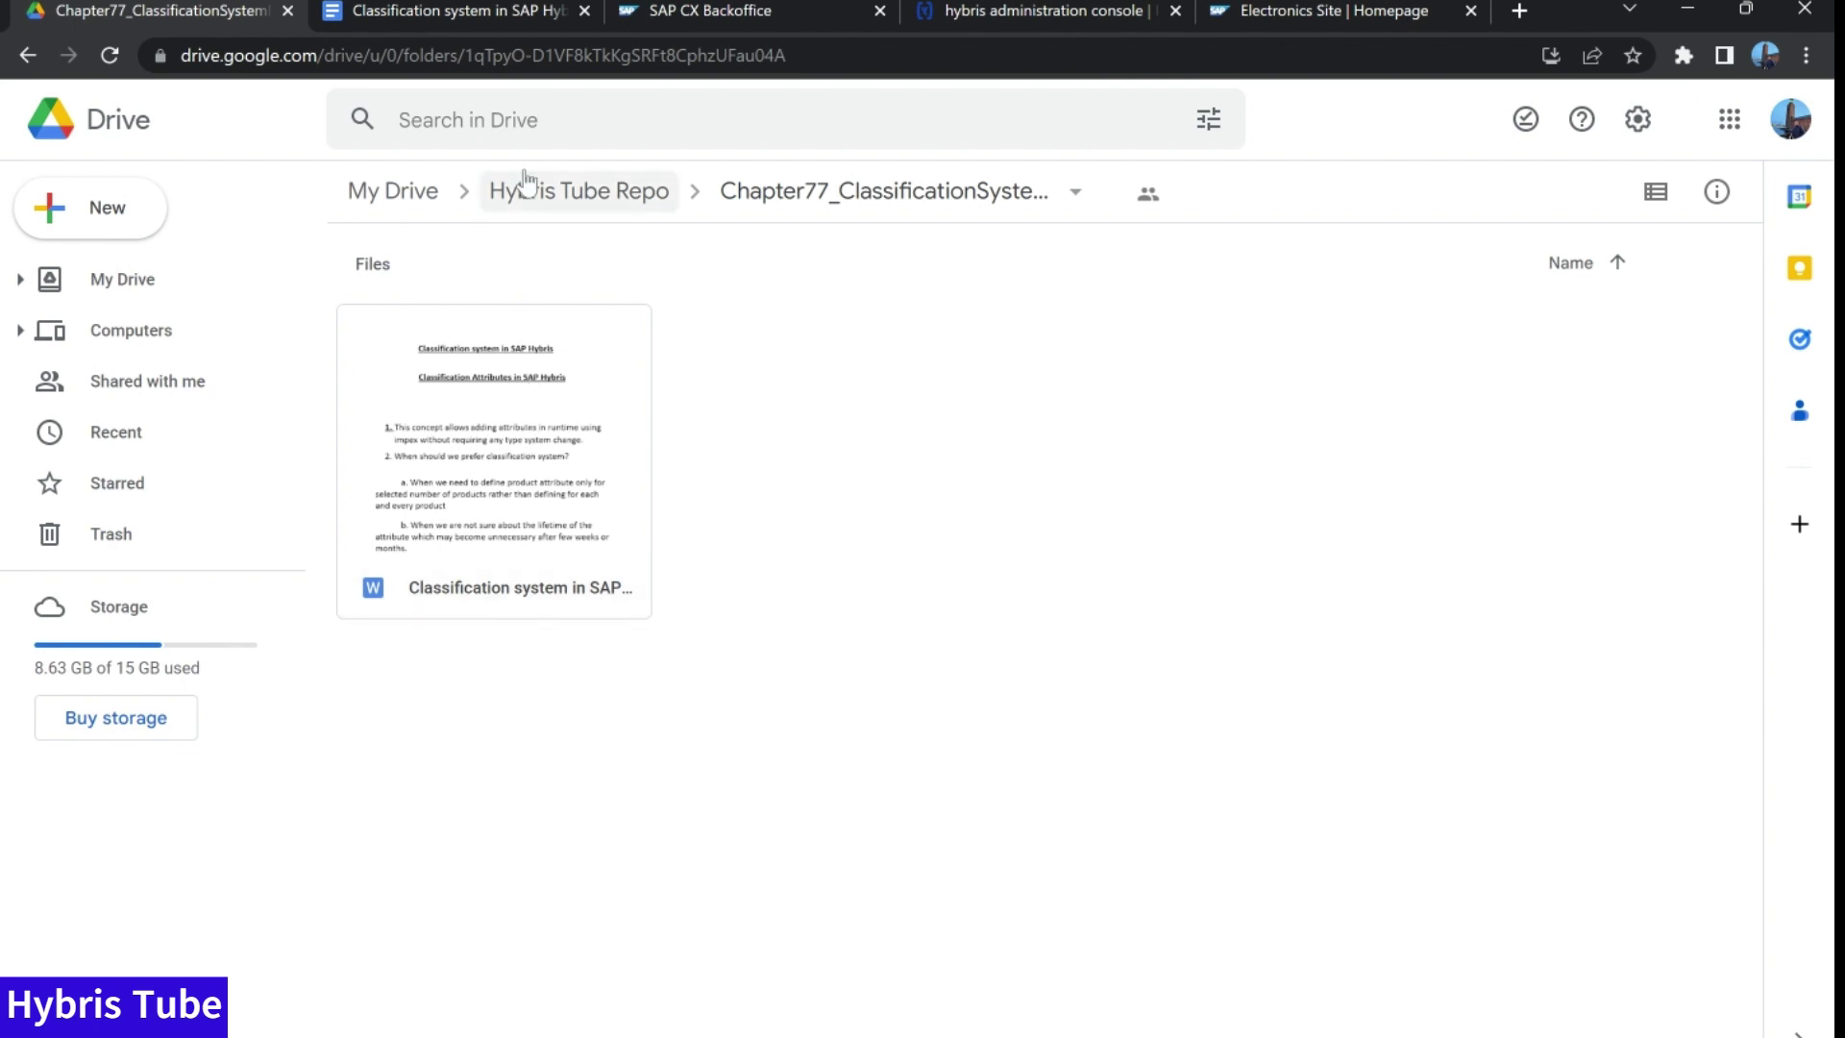
click(436, 13)
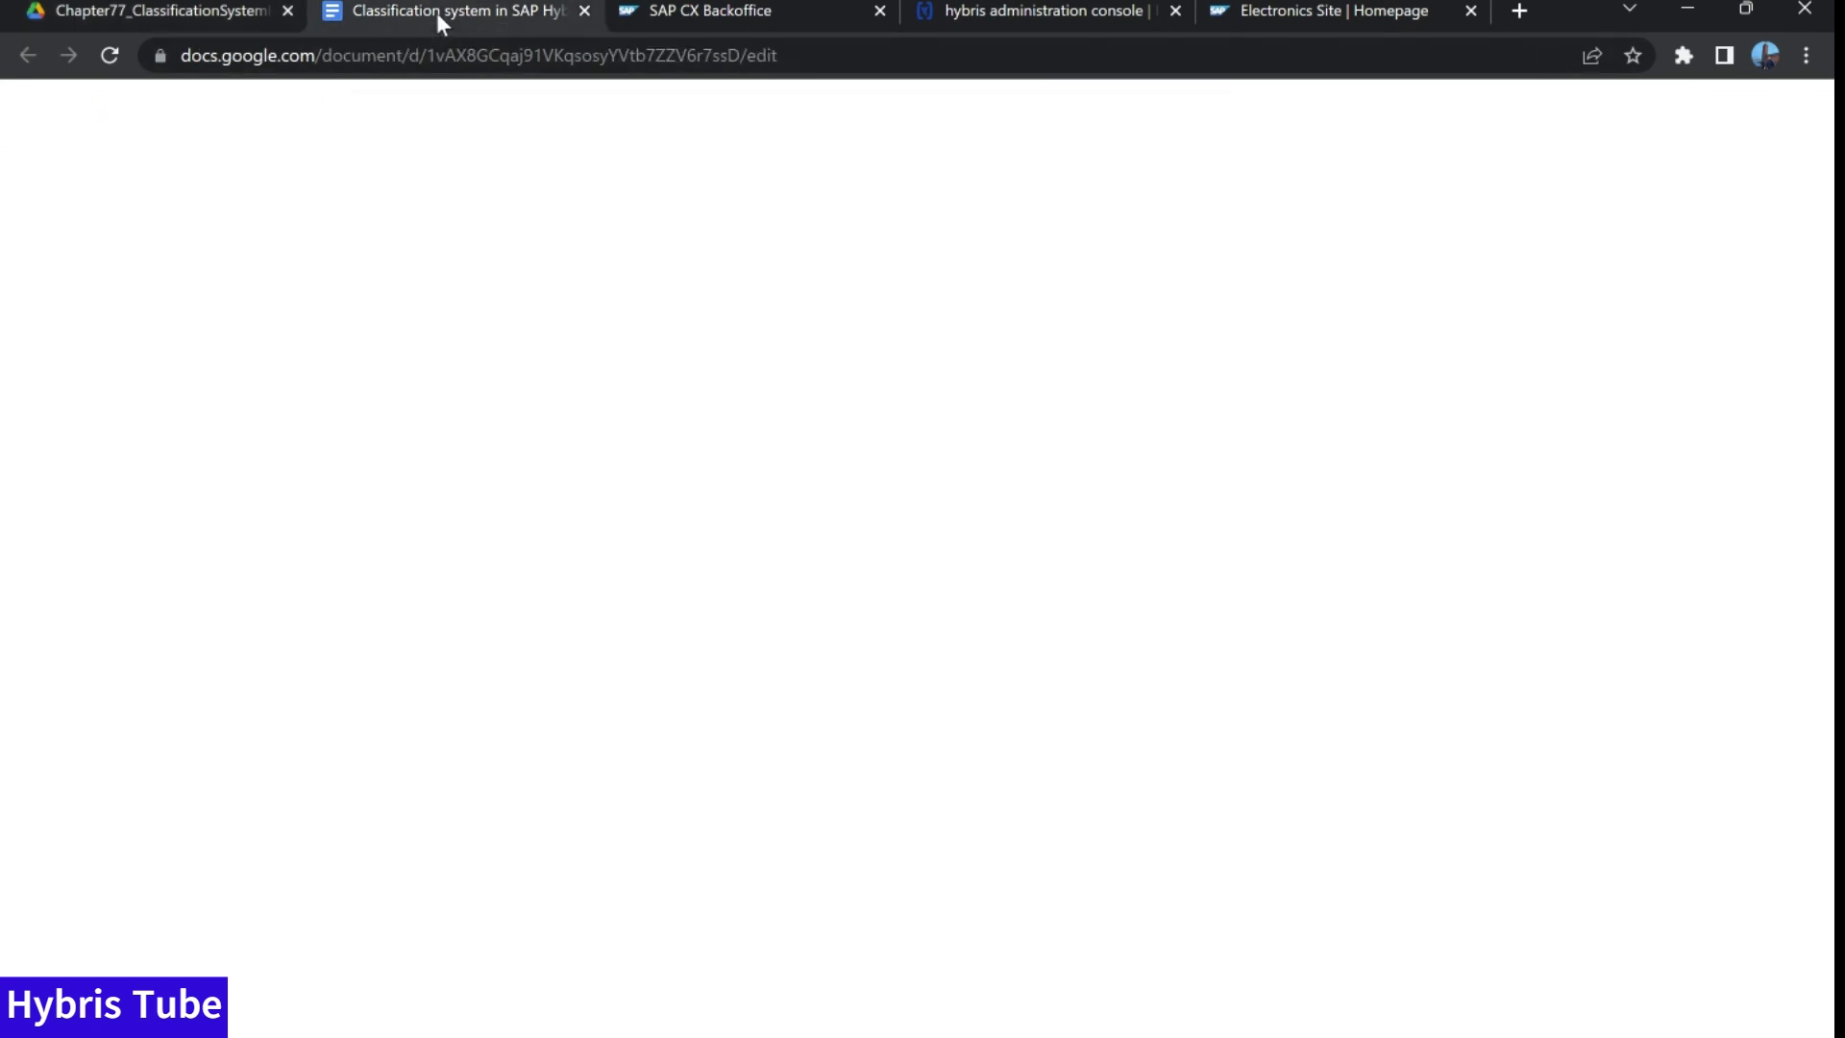
scroll(827, 615, up, 3)
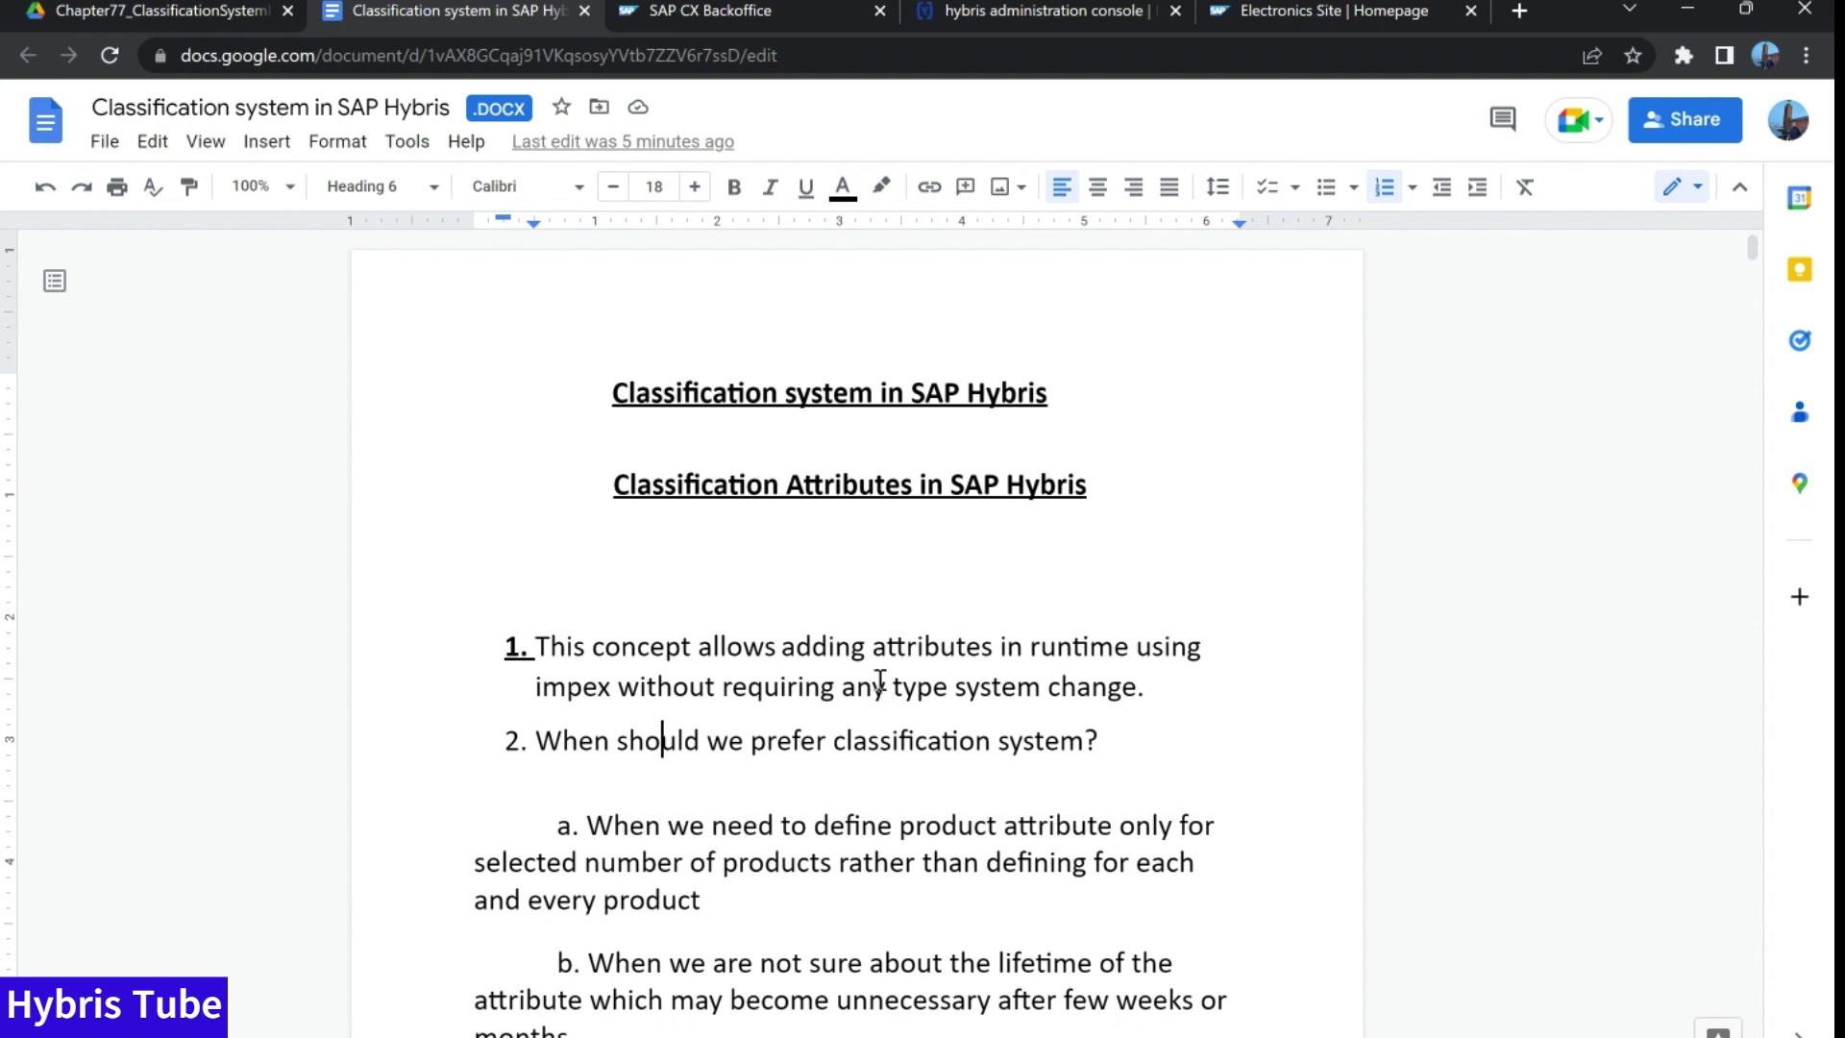
click(732, 12)
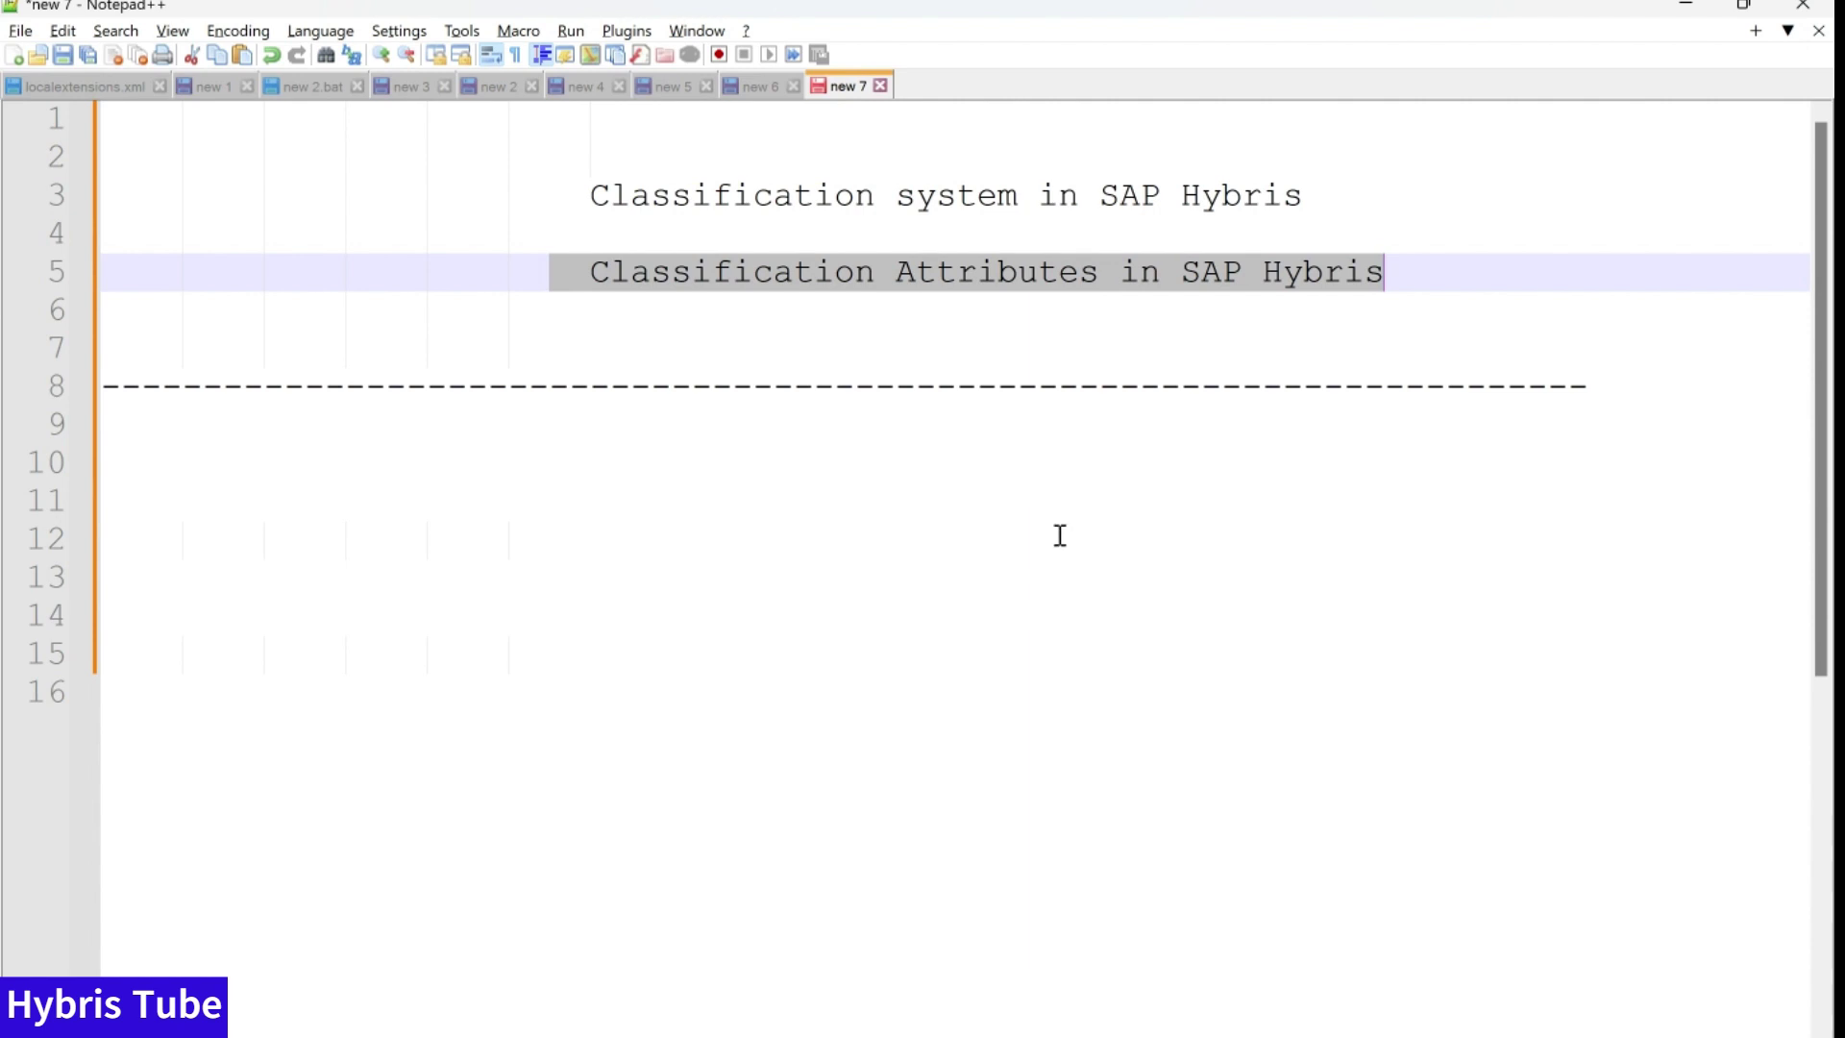
Paste the first numbered note about adding attributes at runtime with impex below line 8.
click(1678, 386)
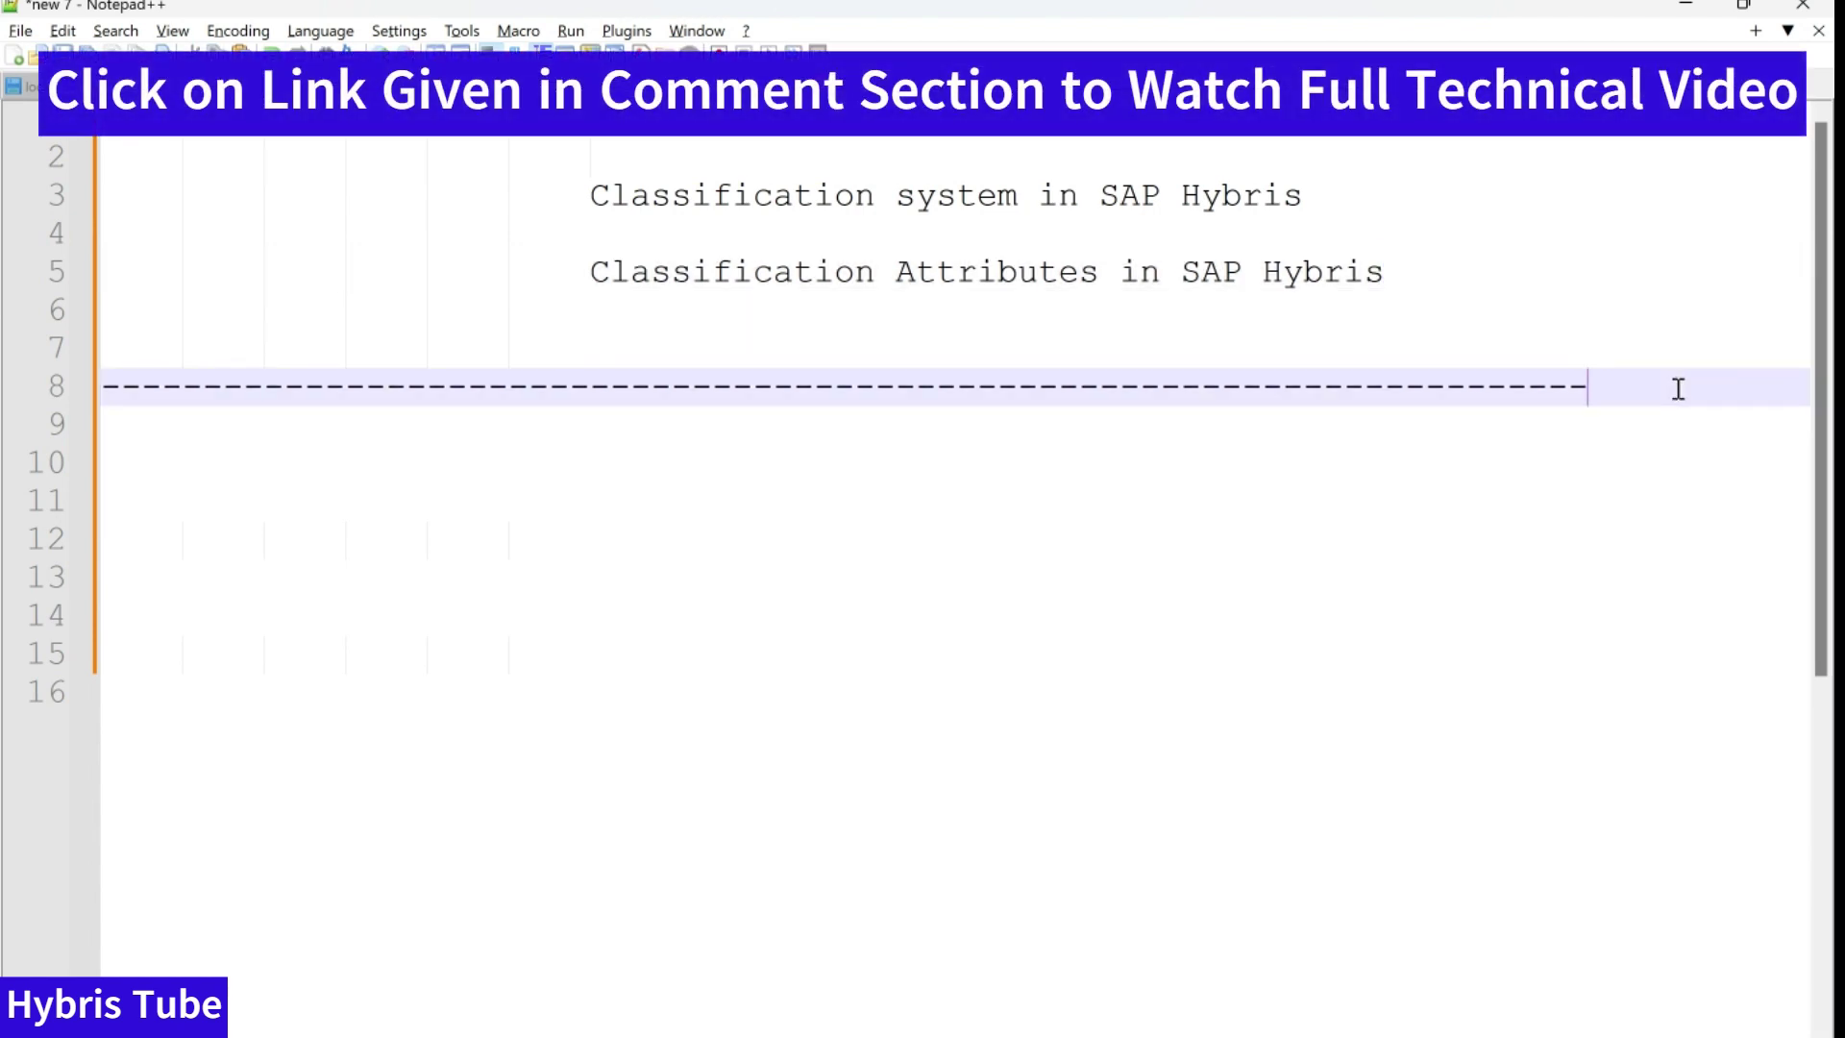
key(Return)
key(Return)
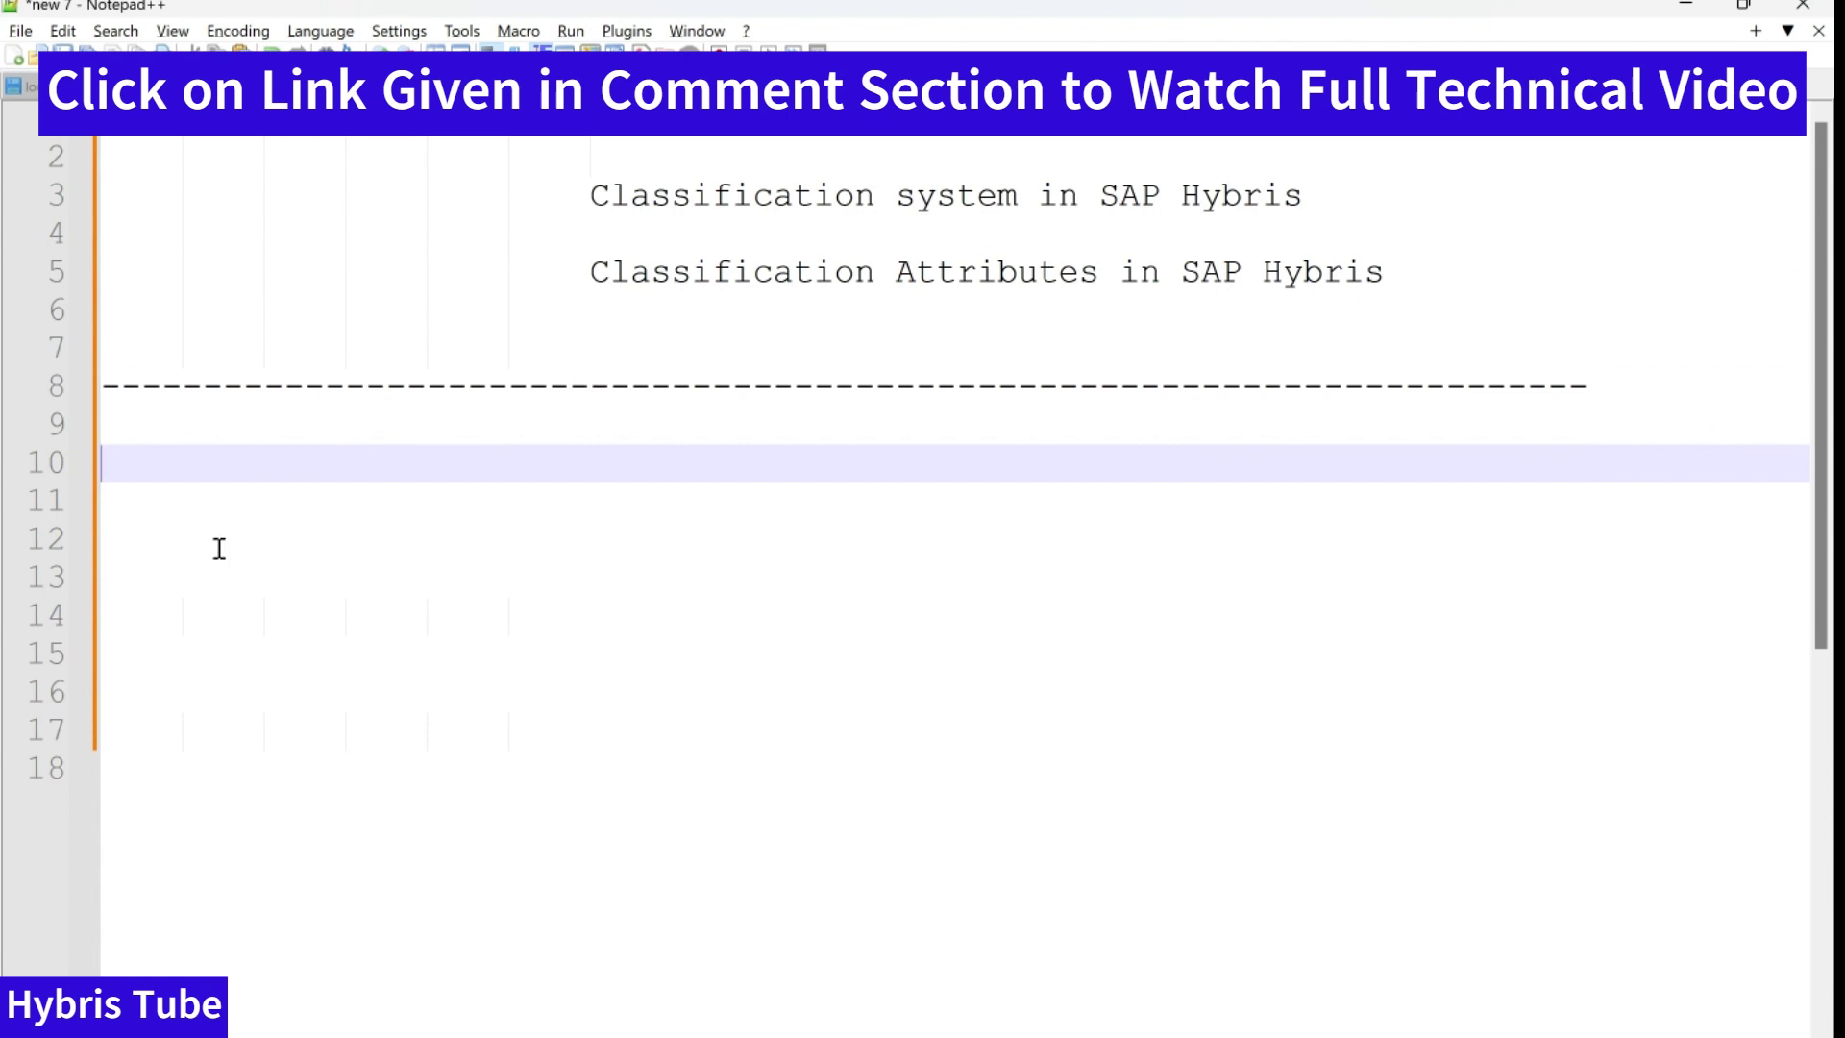
text(1.	This concept allows adding attributes in runtime using impex without requiring any type system change.)
drag(203, 463, 1618, 485)
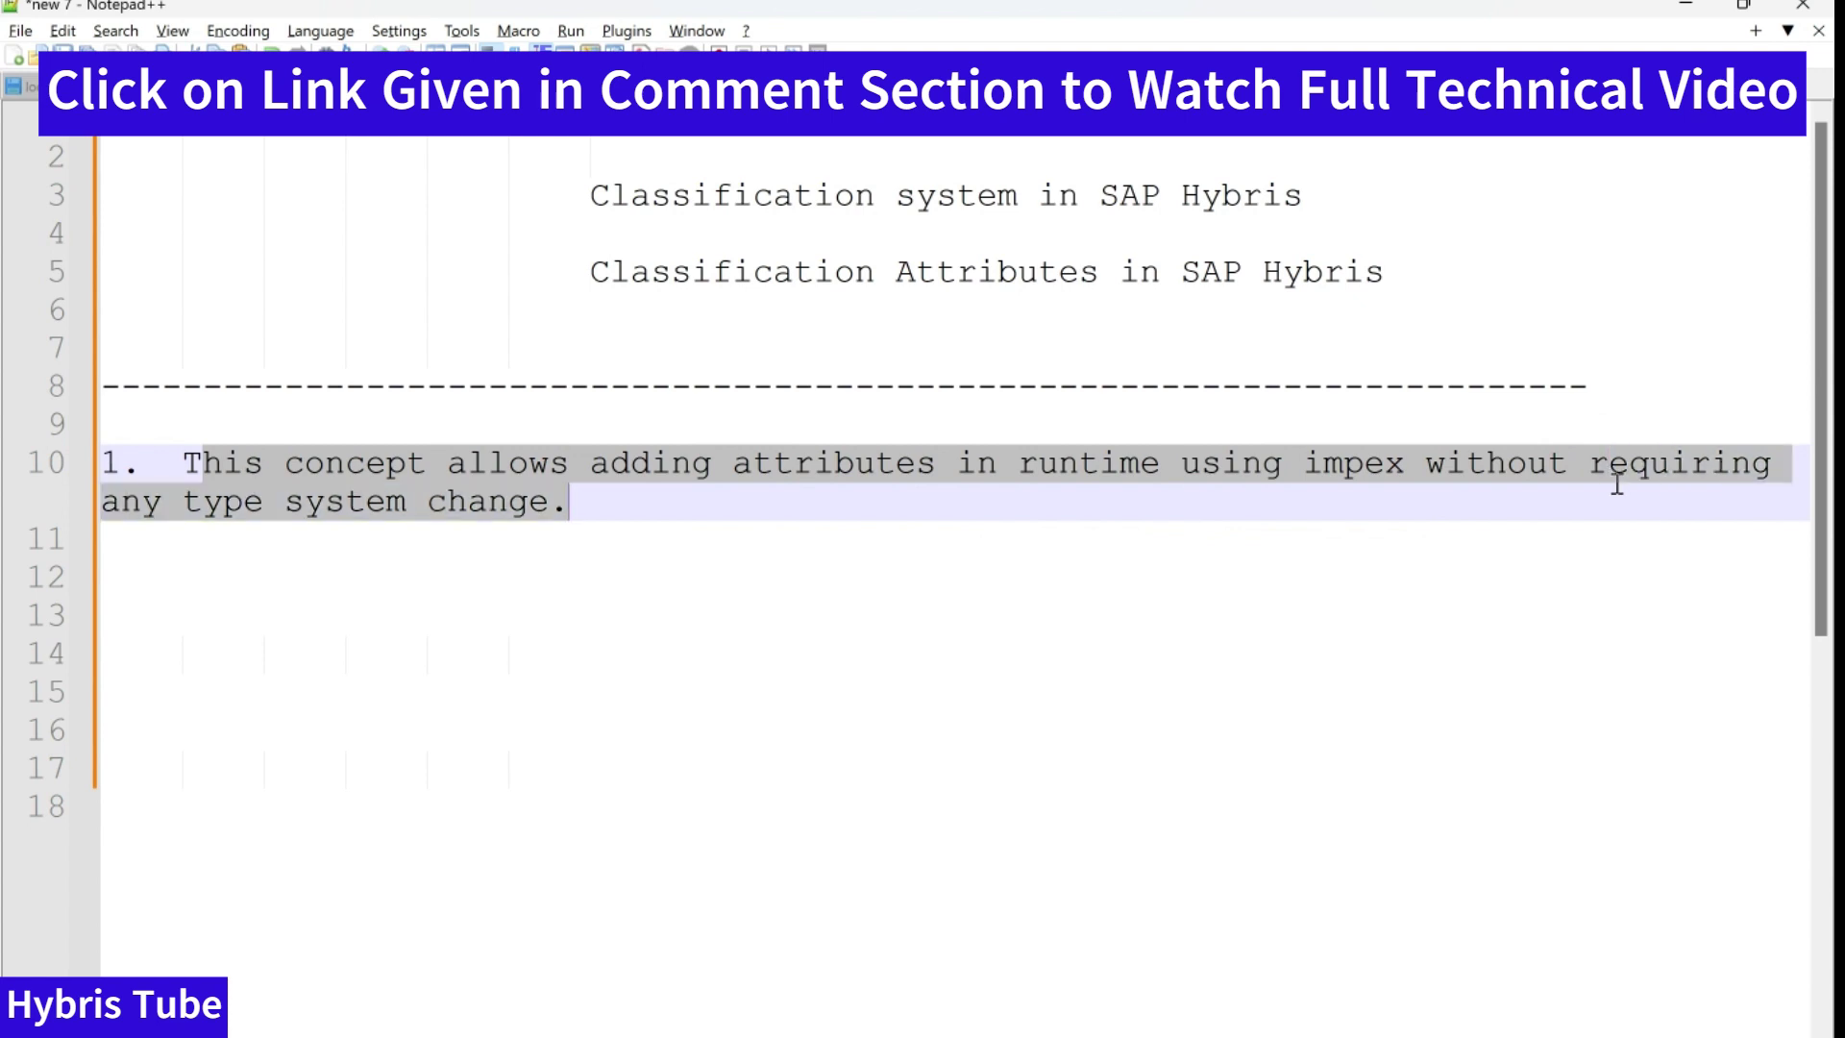
View the Web Camera's administration metadata in Backoffice and highlight the Product type value.
mouse_move(1004, 1033)
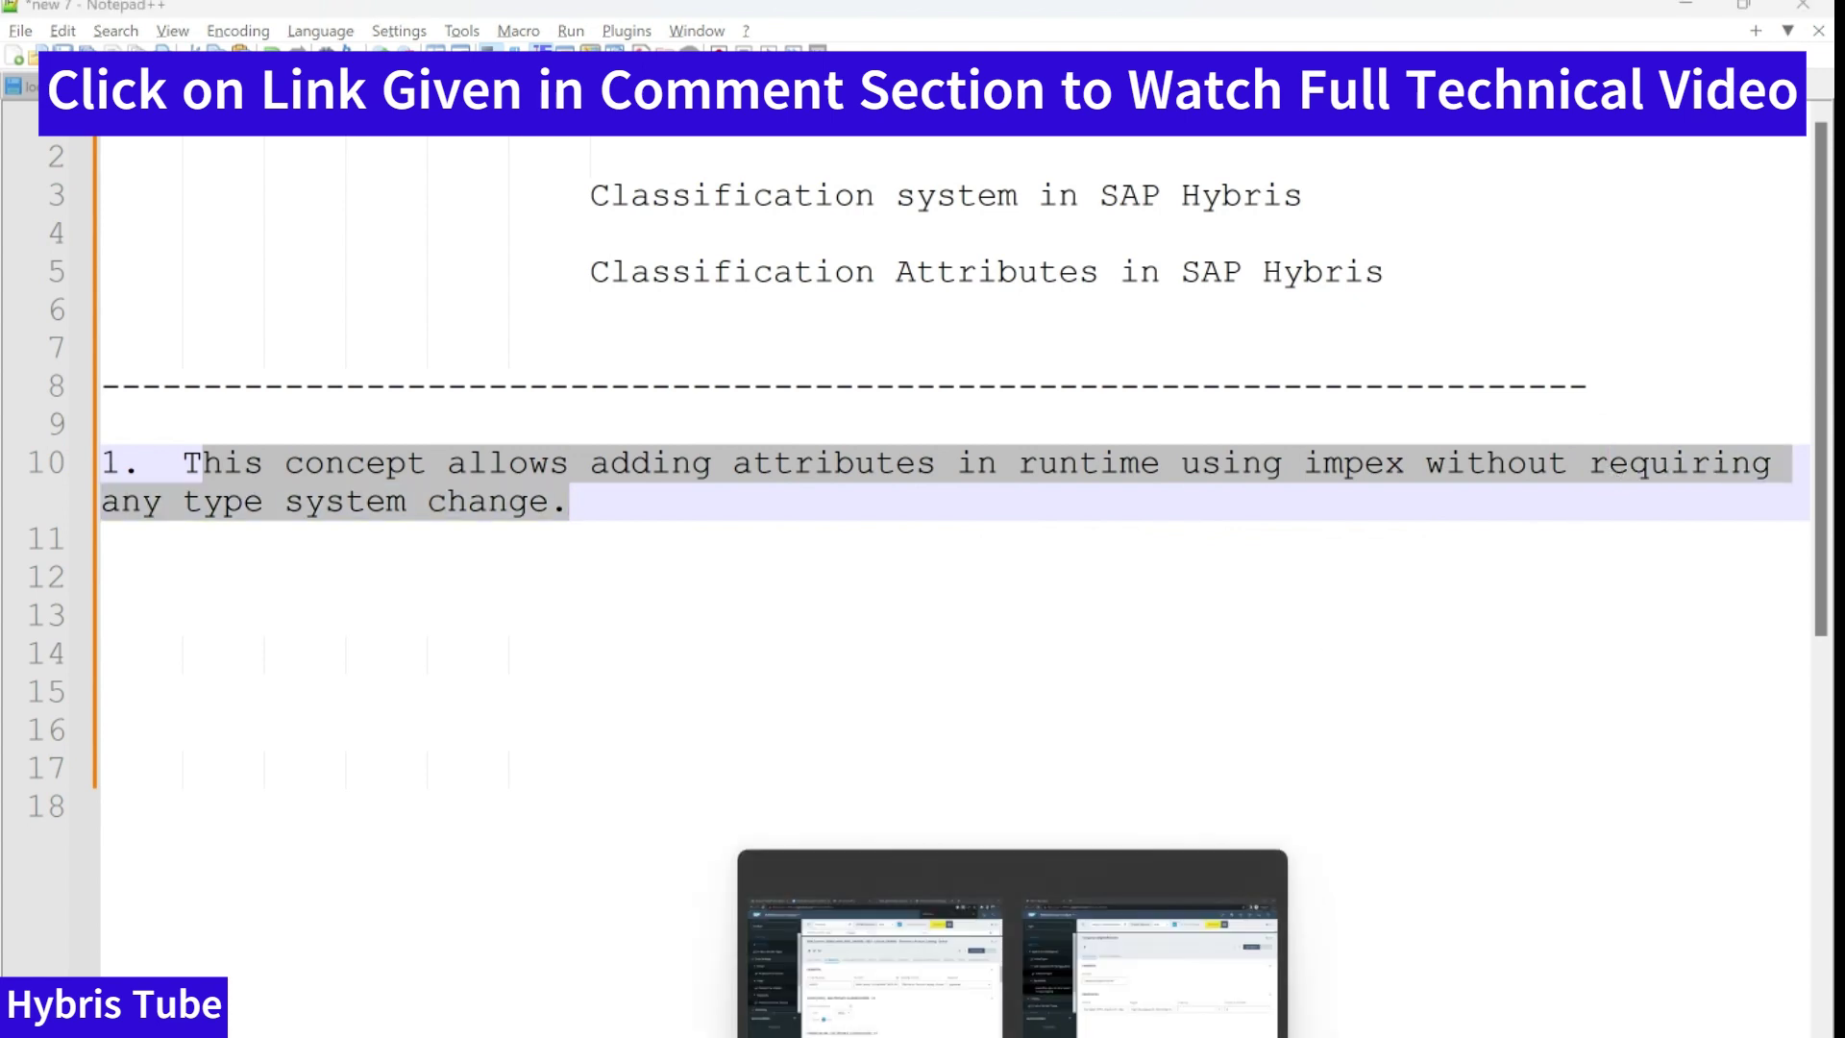
click(895, 957)
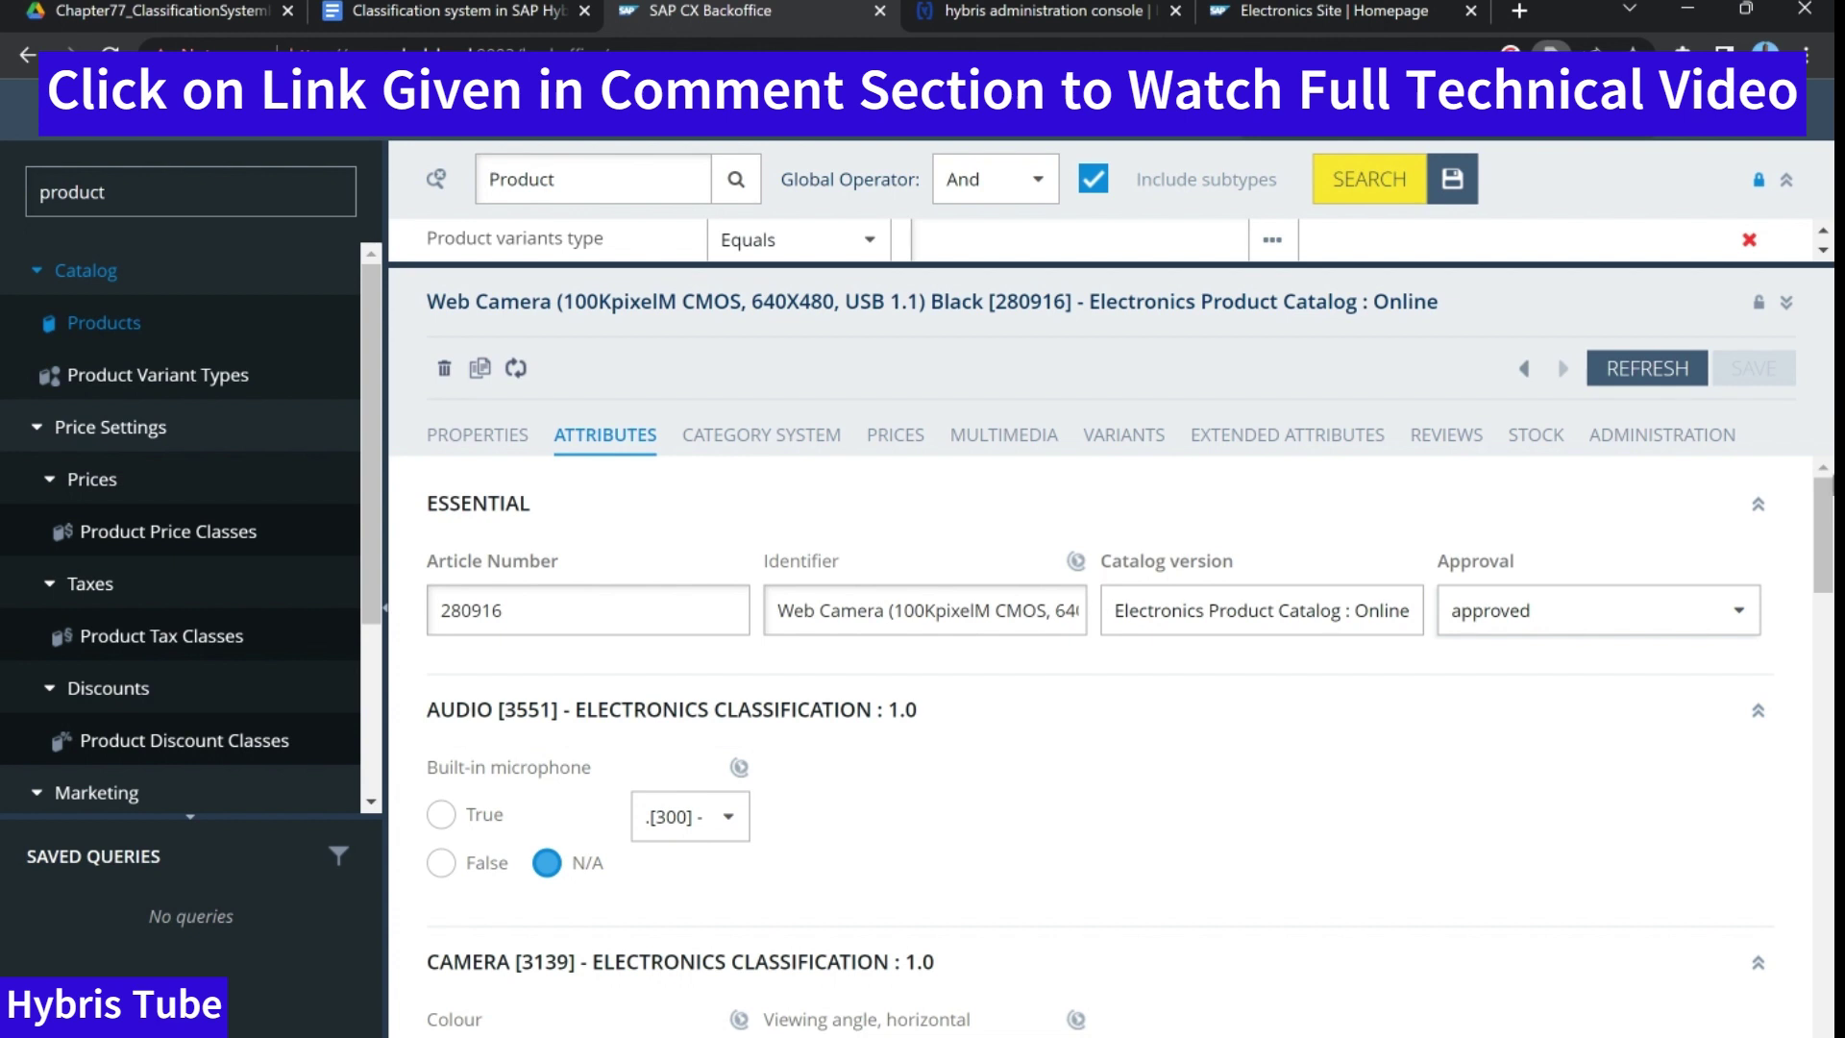
click(1701, 438)
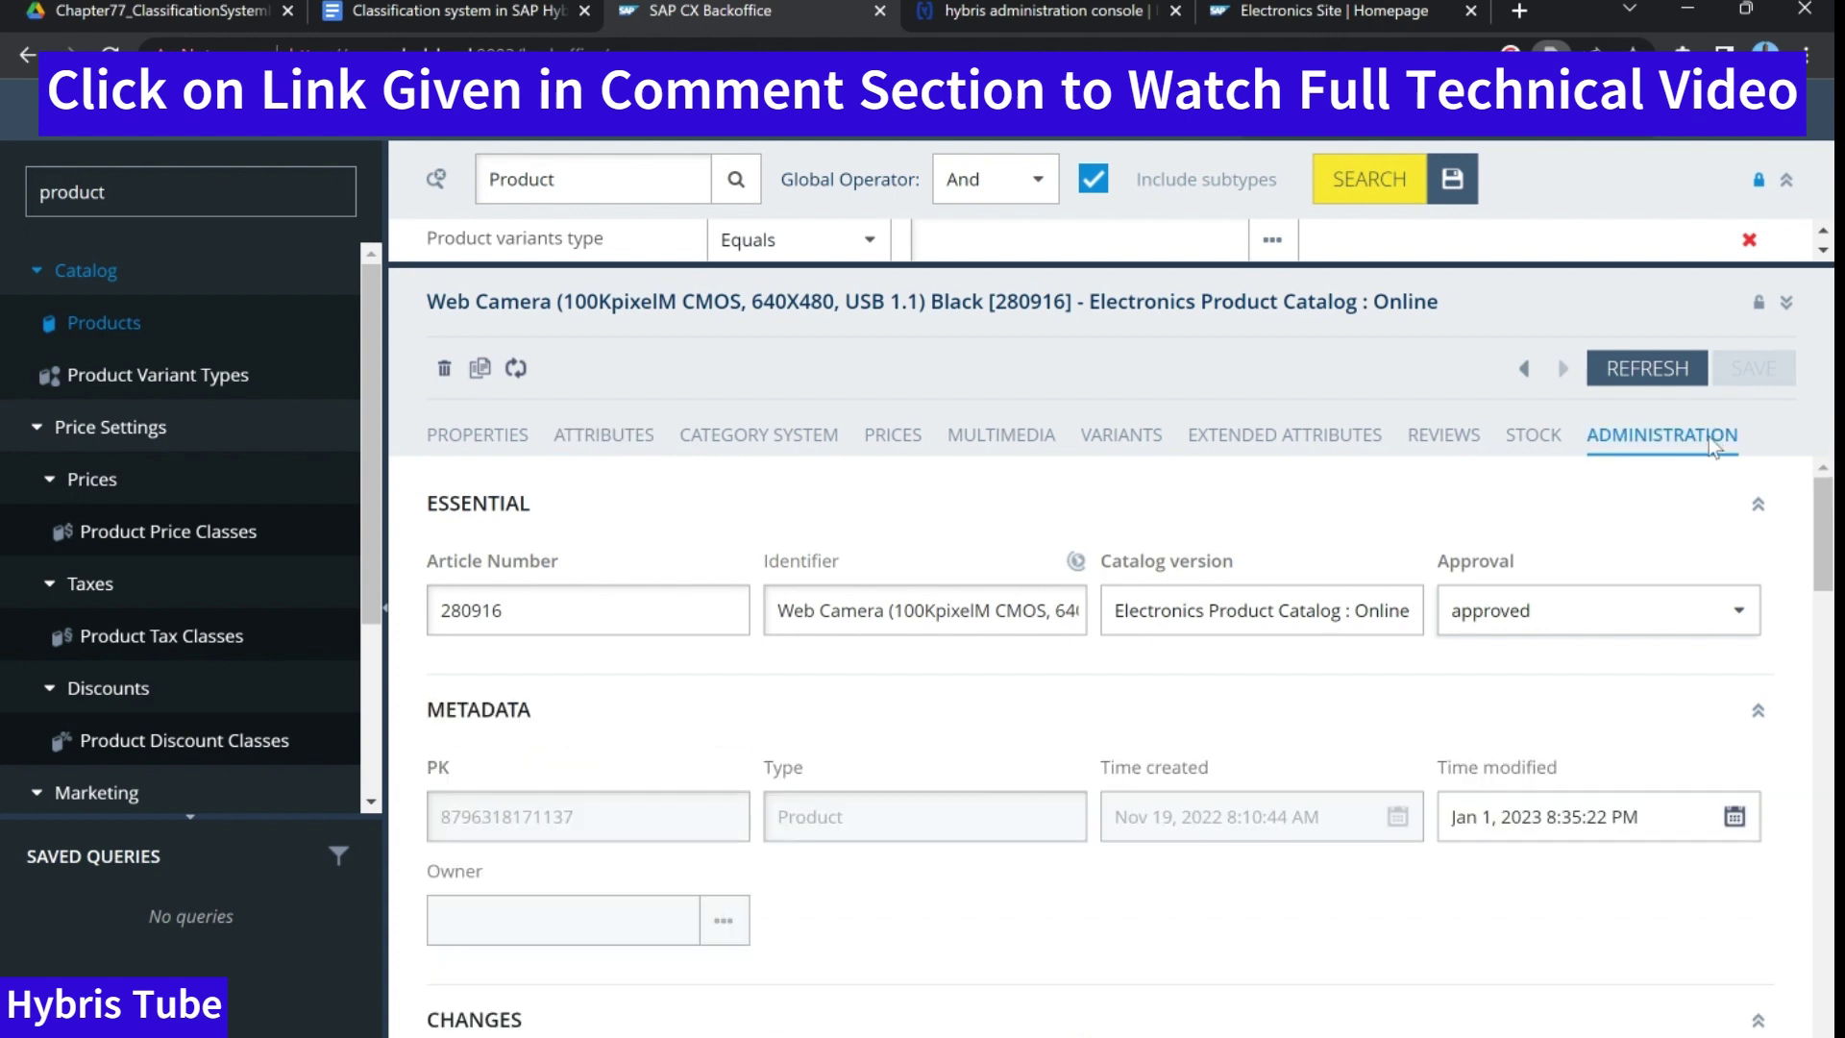
double_click(824, 818)
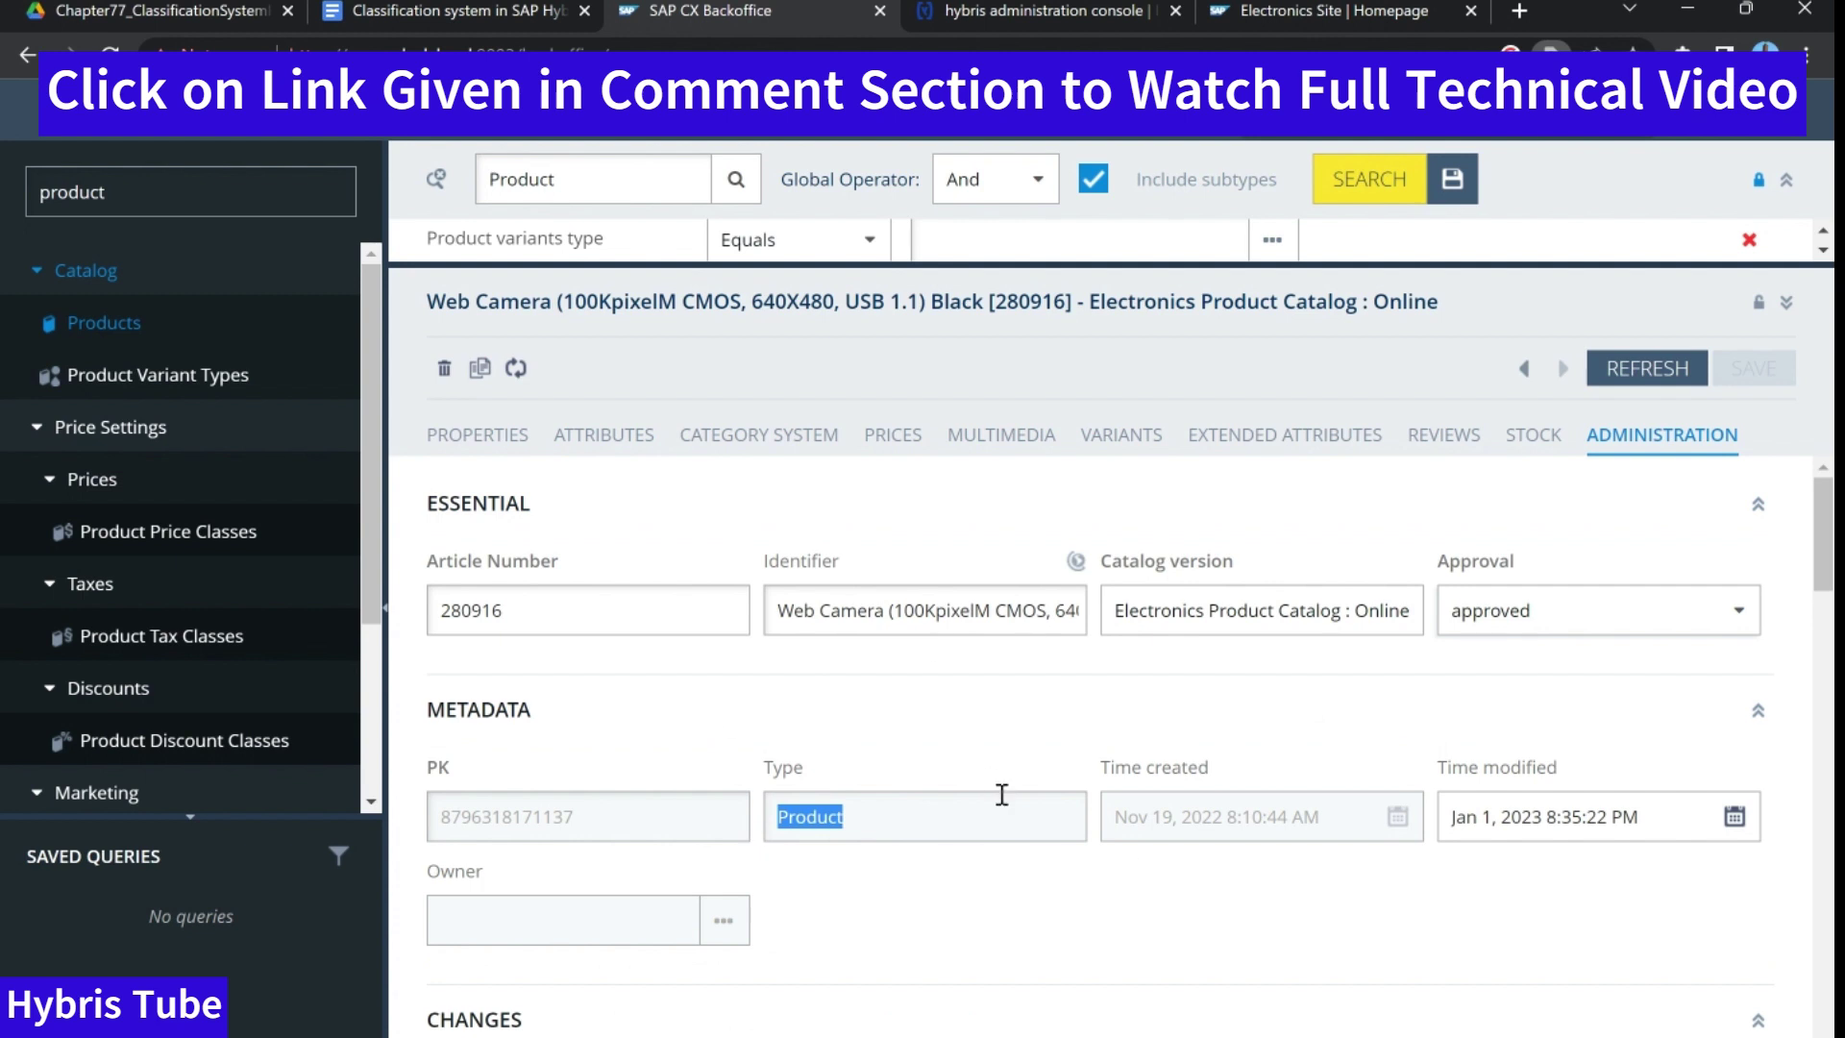